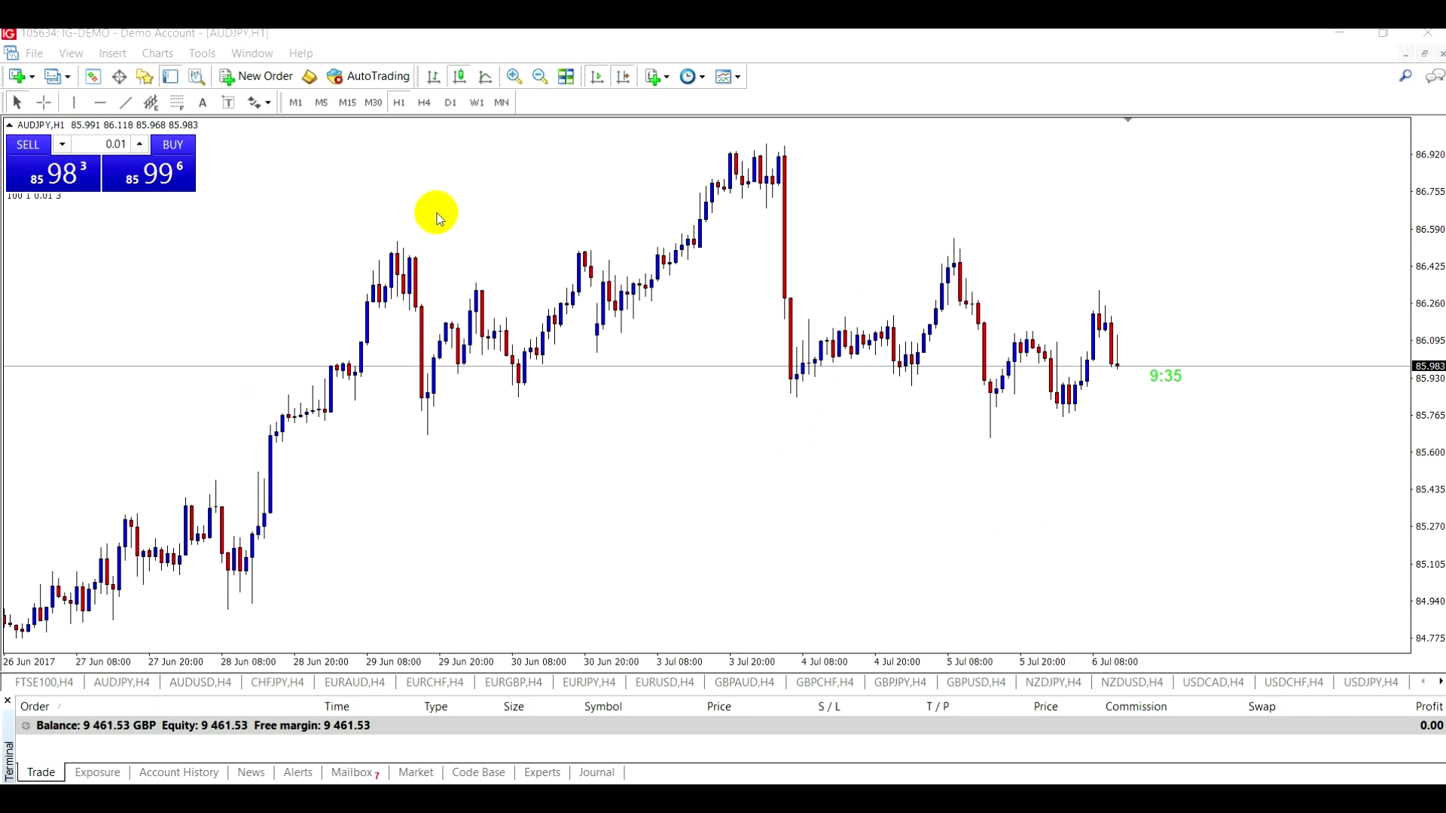
- Enable email sending on the Email tab of the terminal Options
{"action": "left_click", "coordinate": [202, 46]}
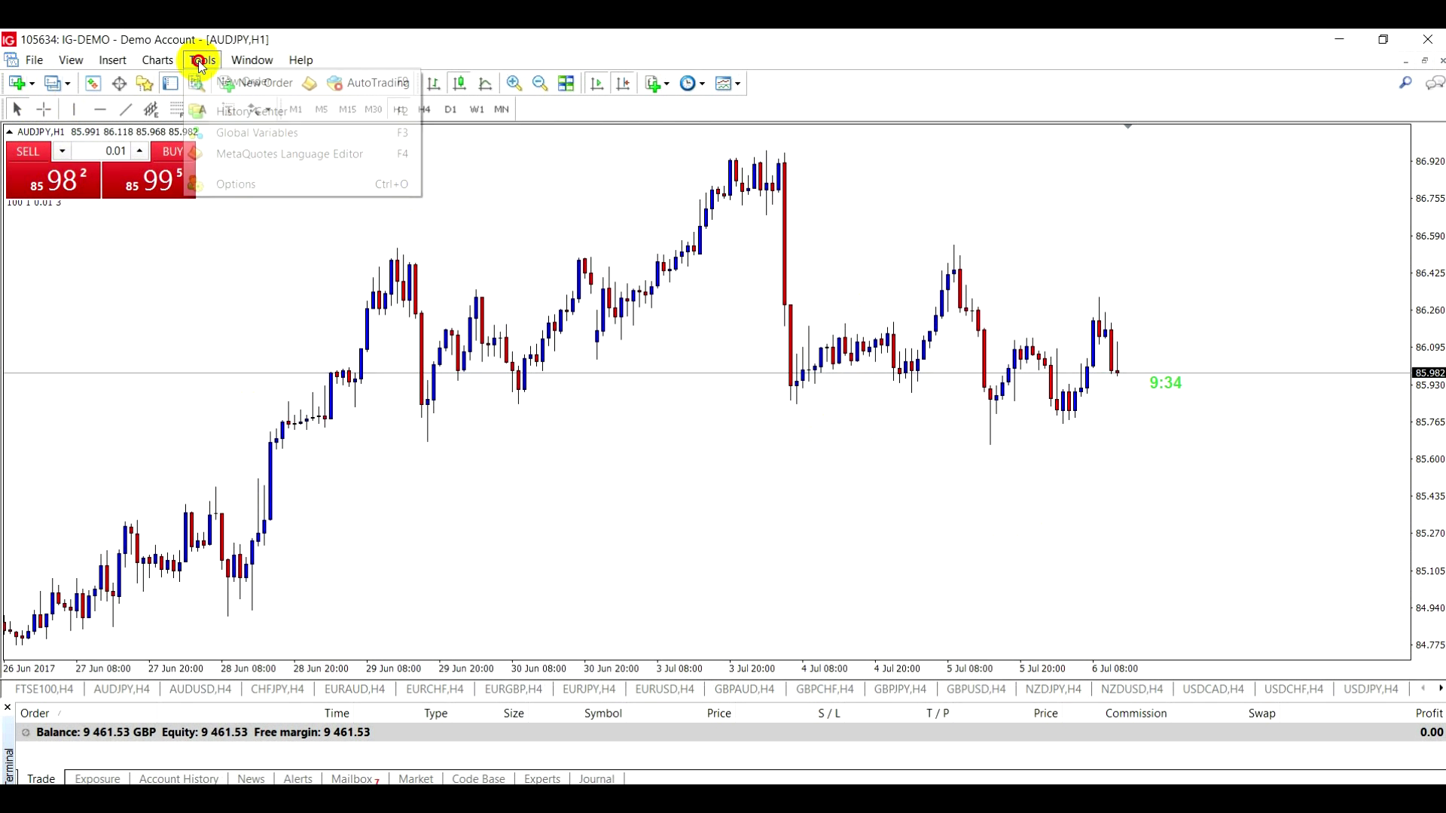
{"action": "left_click", "coordinate": [233, 184]}
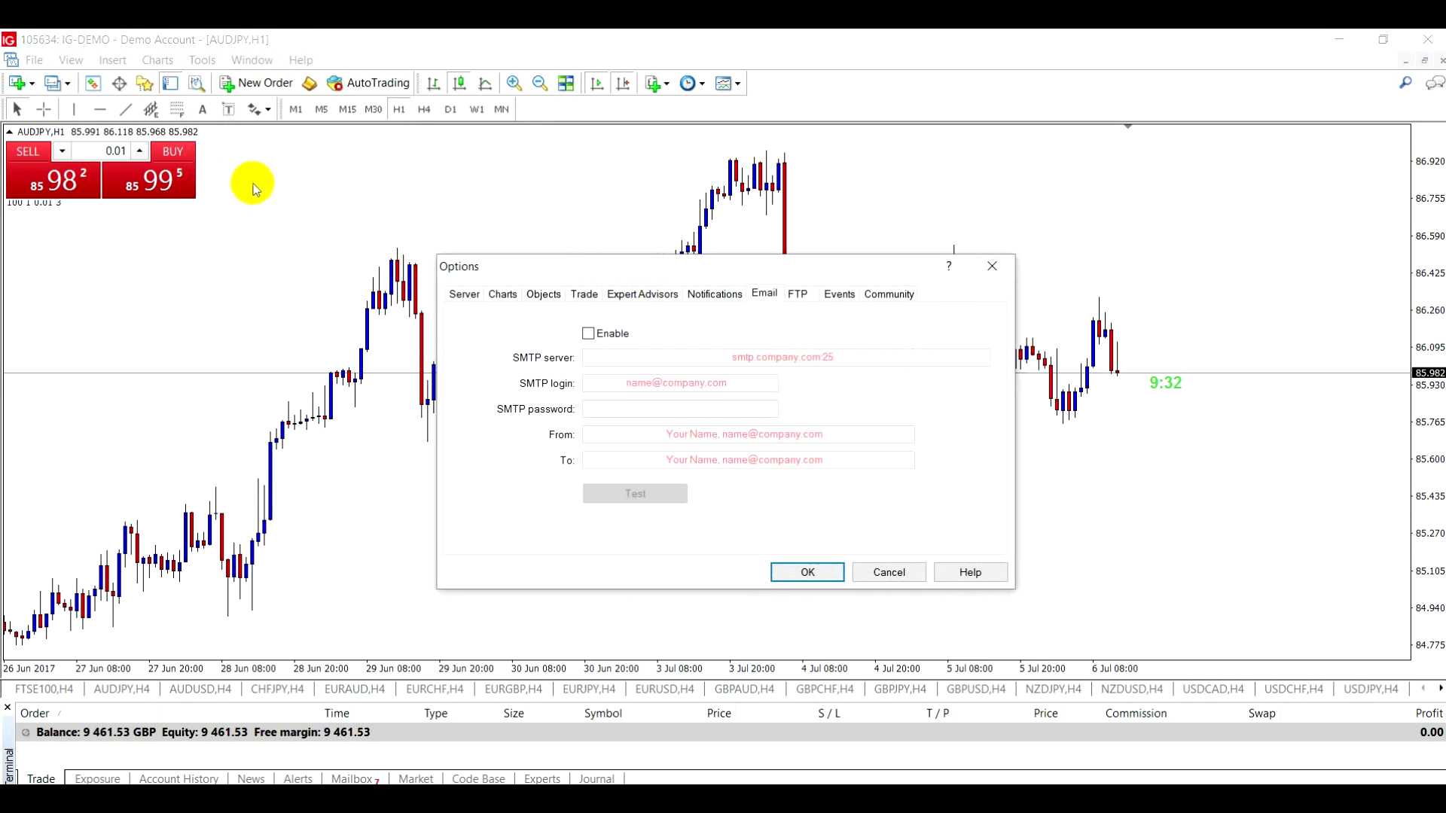
{"action": "left_click", "coordinate": [503, 294]}
{"action": "left_click", "coordinate": [765, 295]}
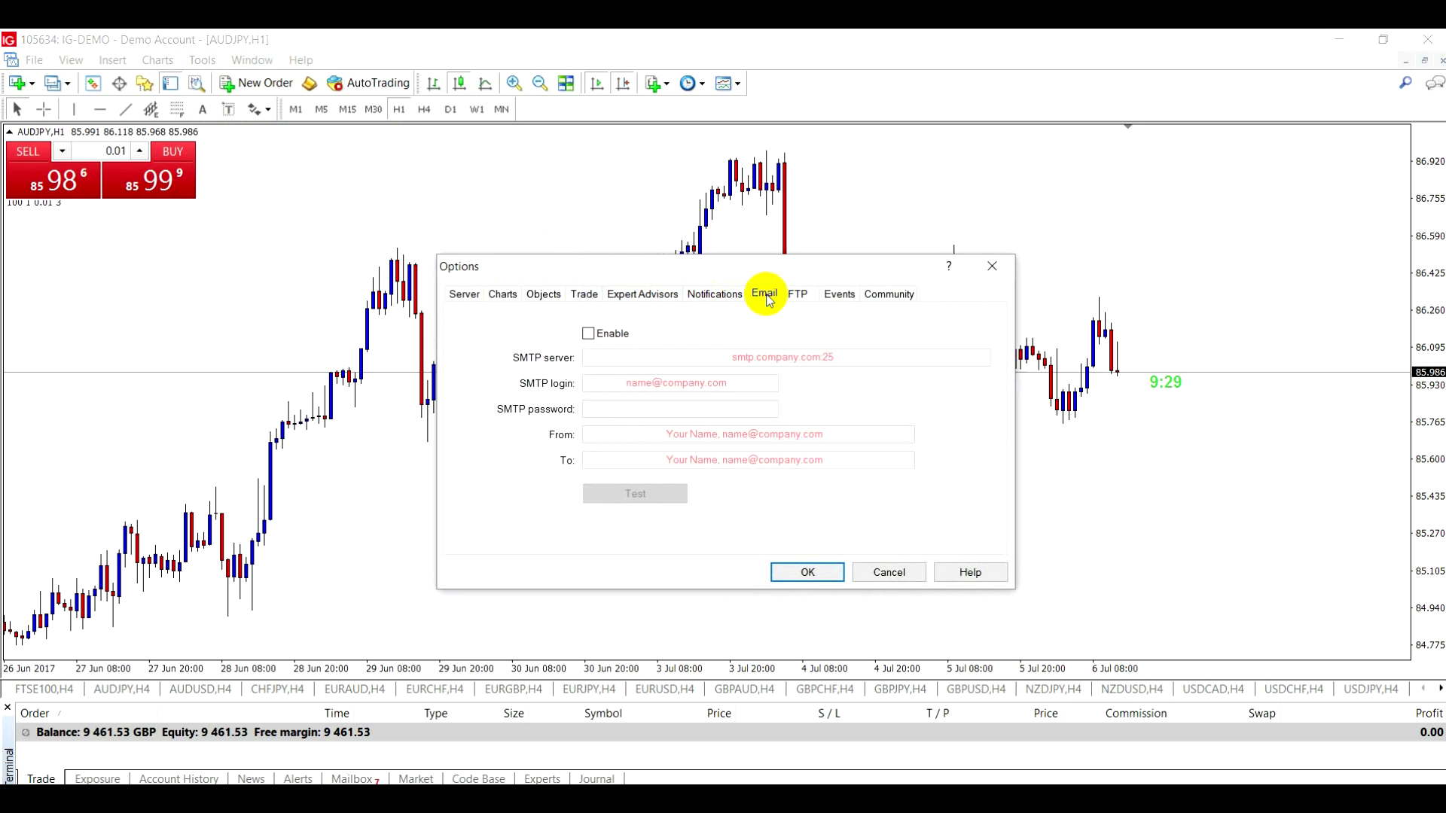
{"action": "left_click", "coordinate": [589, 334]}
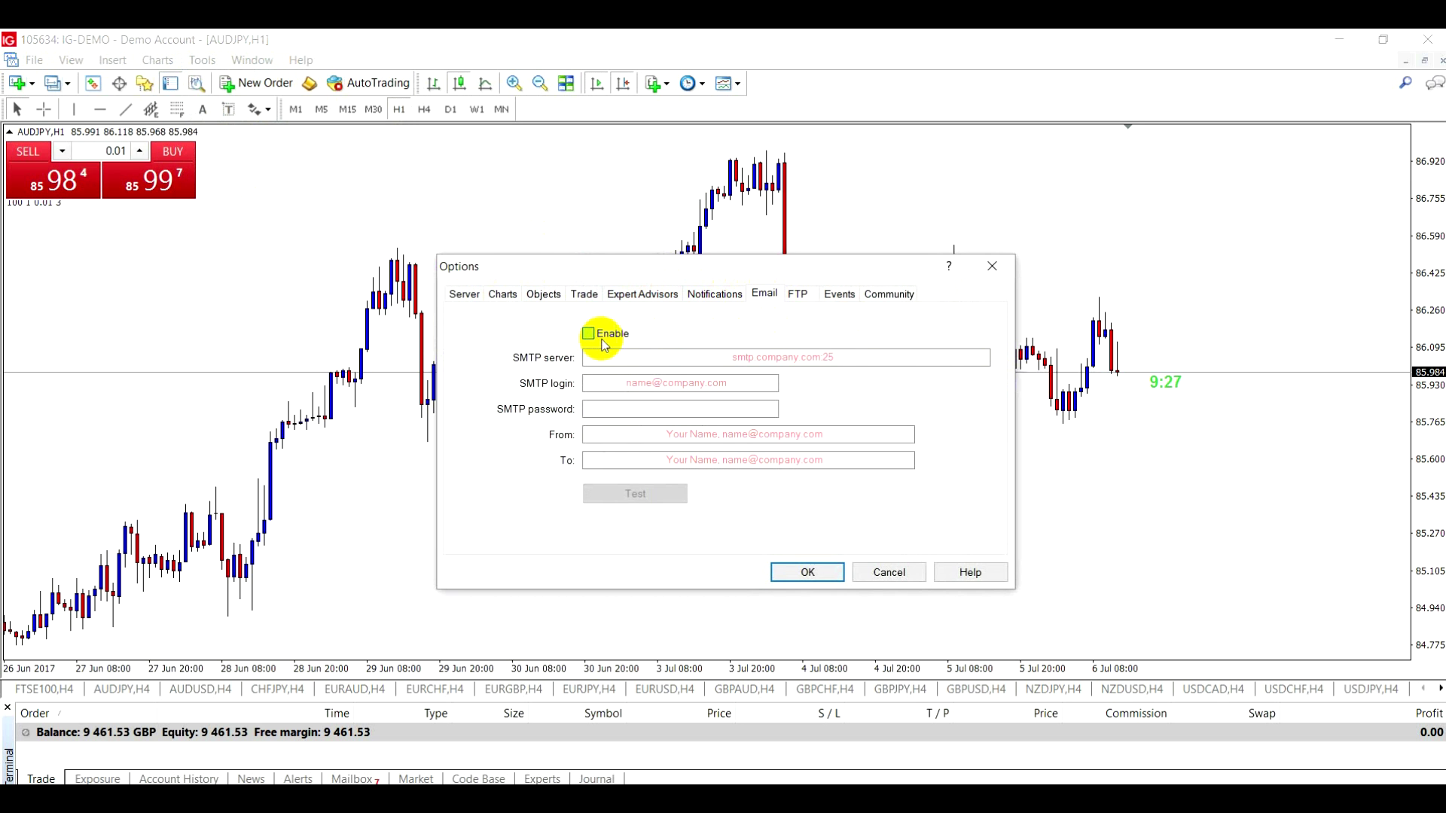
- Set the SMTP server to smtp.gmail.com:465
{"action": "left_click", "coordinate": [620, 360]}
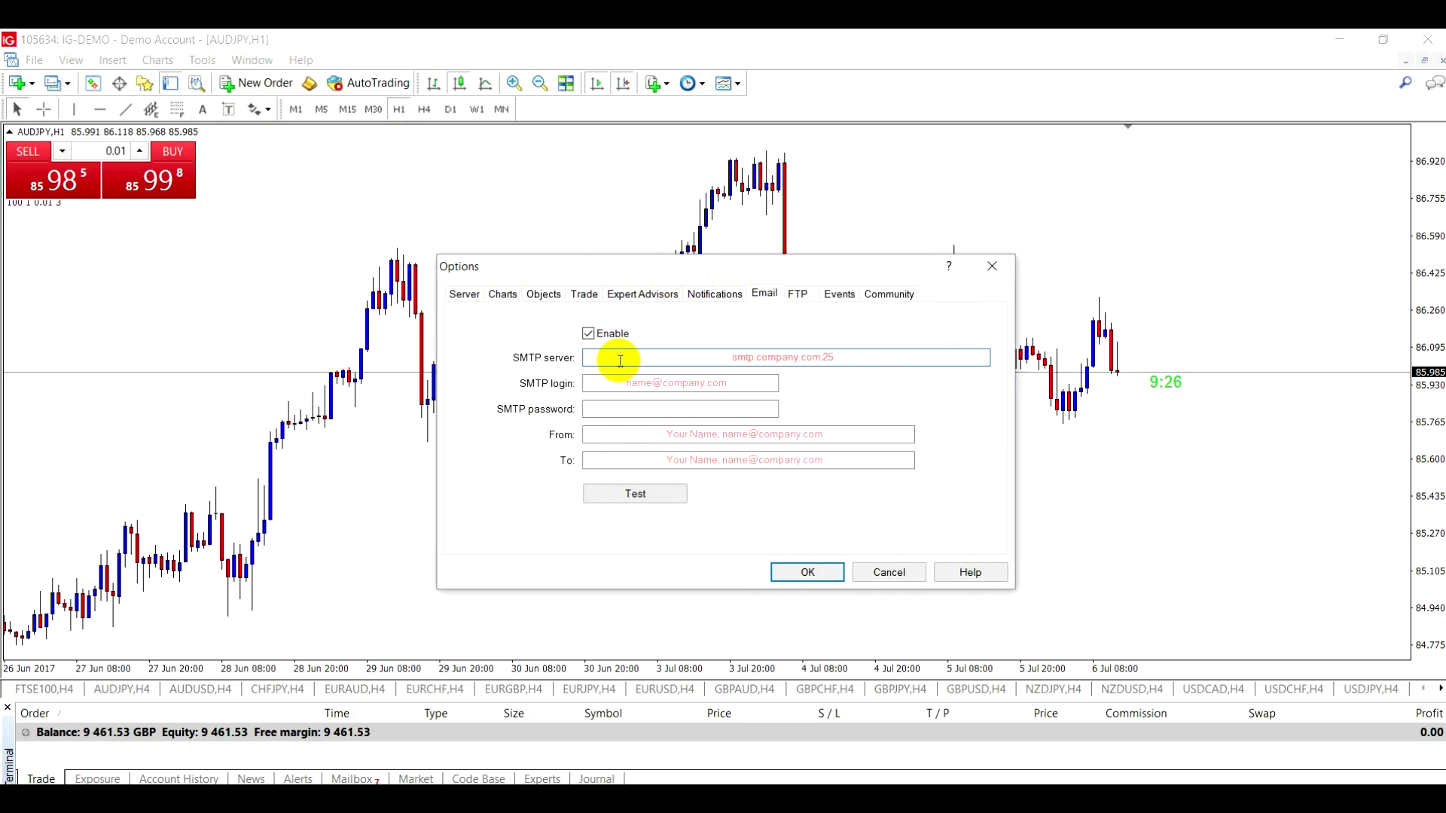
{"action": "type", "text": "sm"}
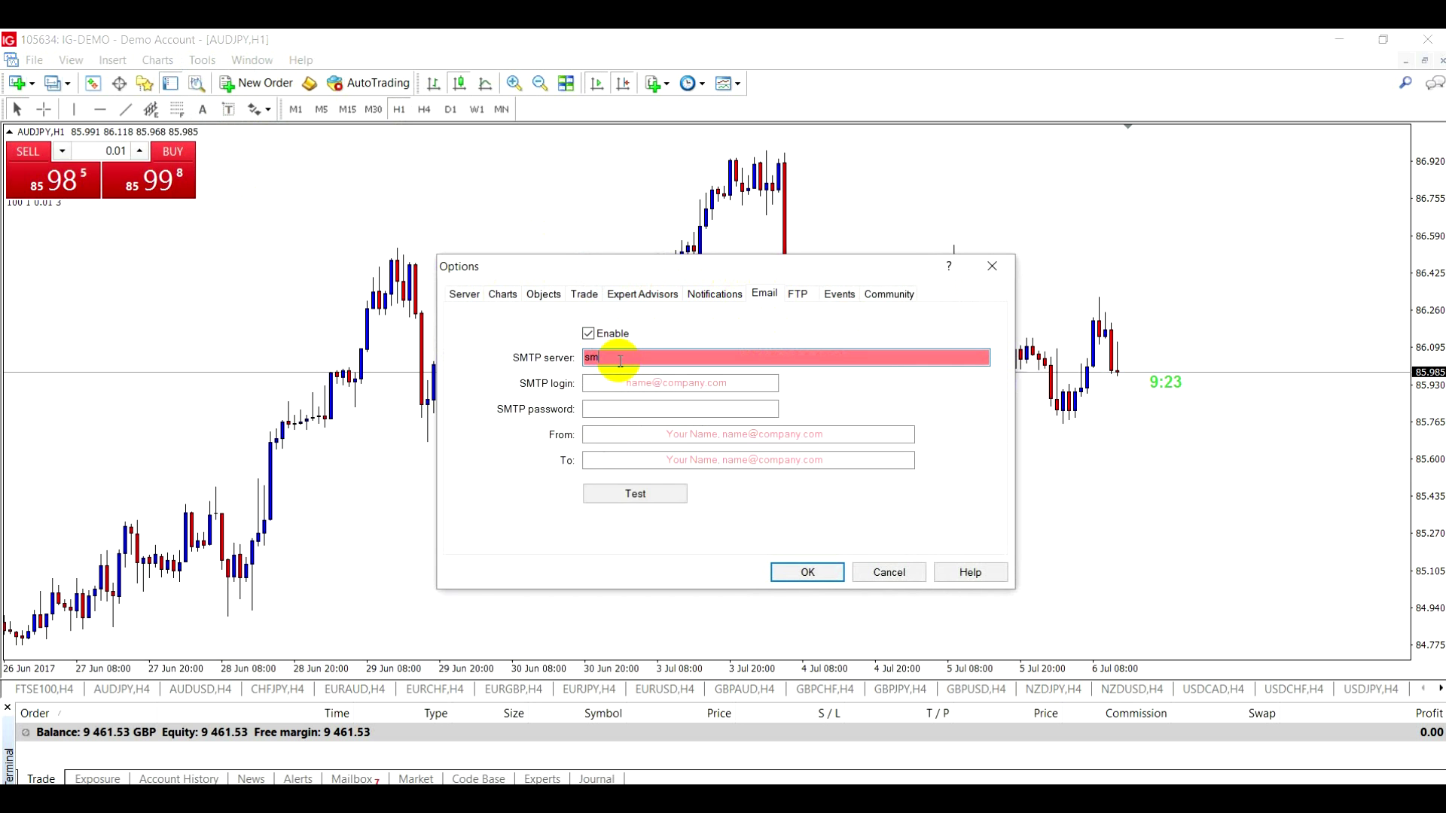
{"action": "type", "text": "tp"}
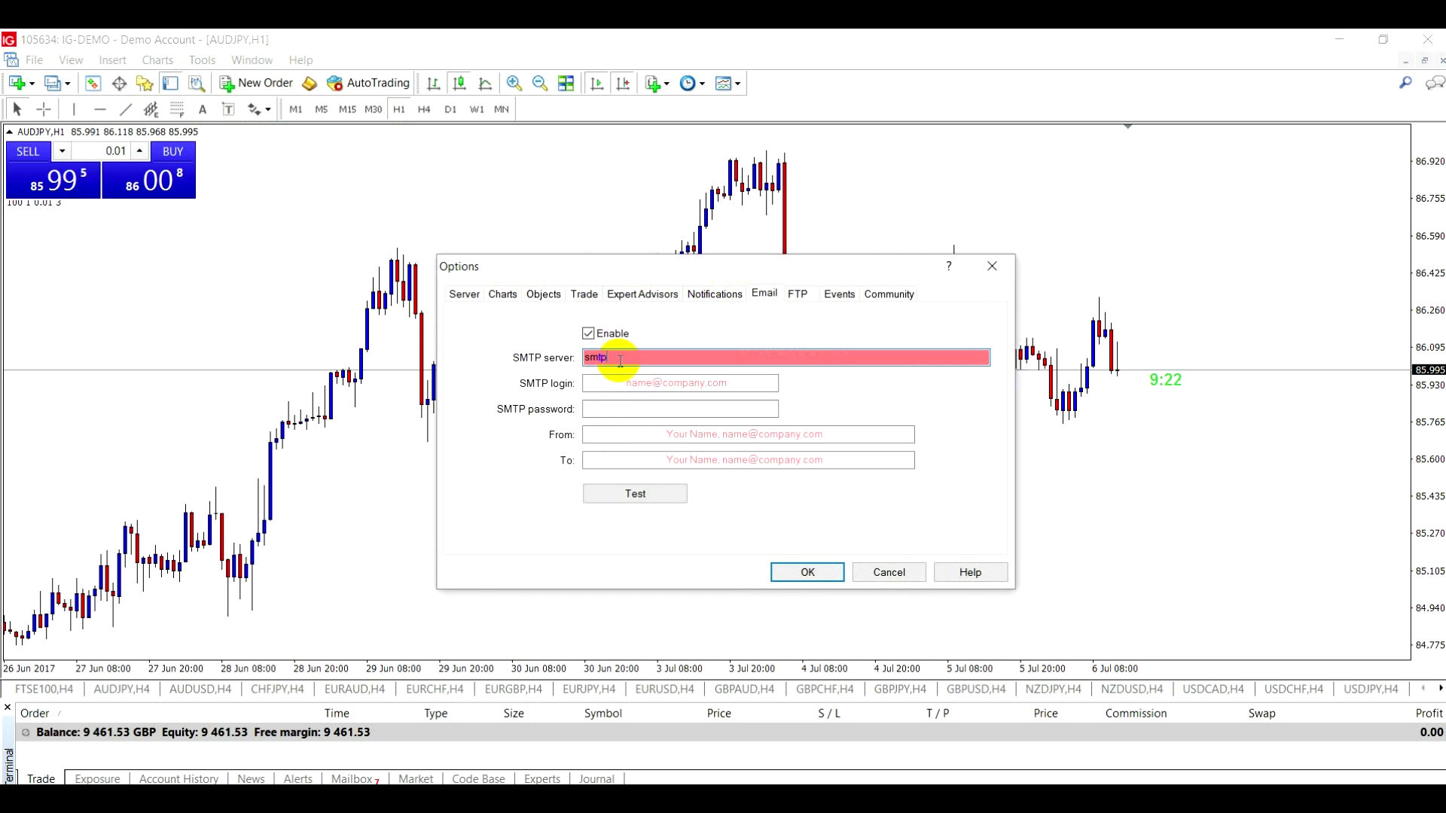
{"action": "type", "text": ".gmail.com:465"}
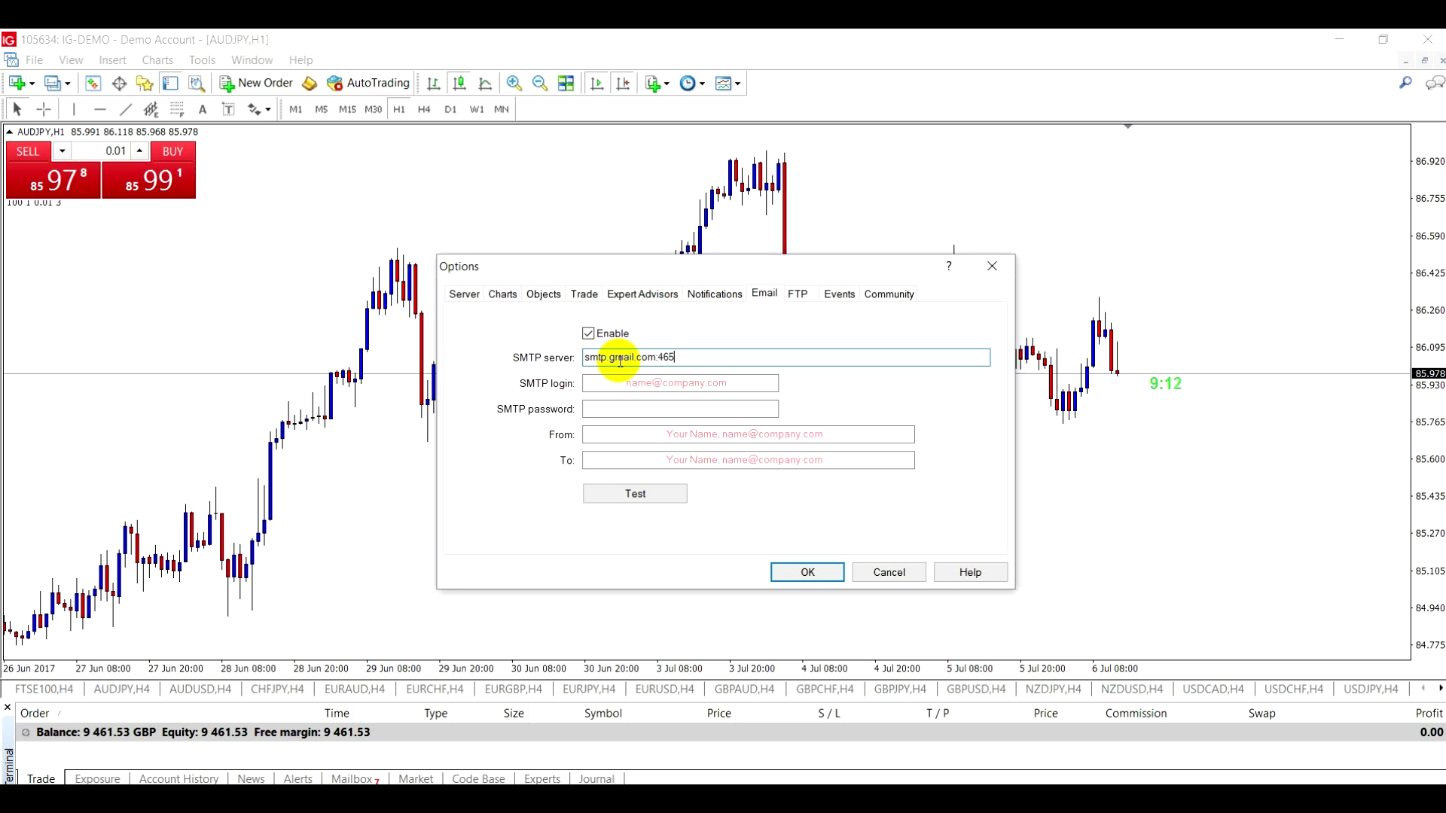
{"action": "left_click", "coordinate": [617, 383]}
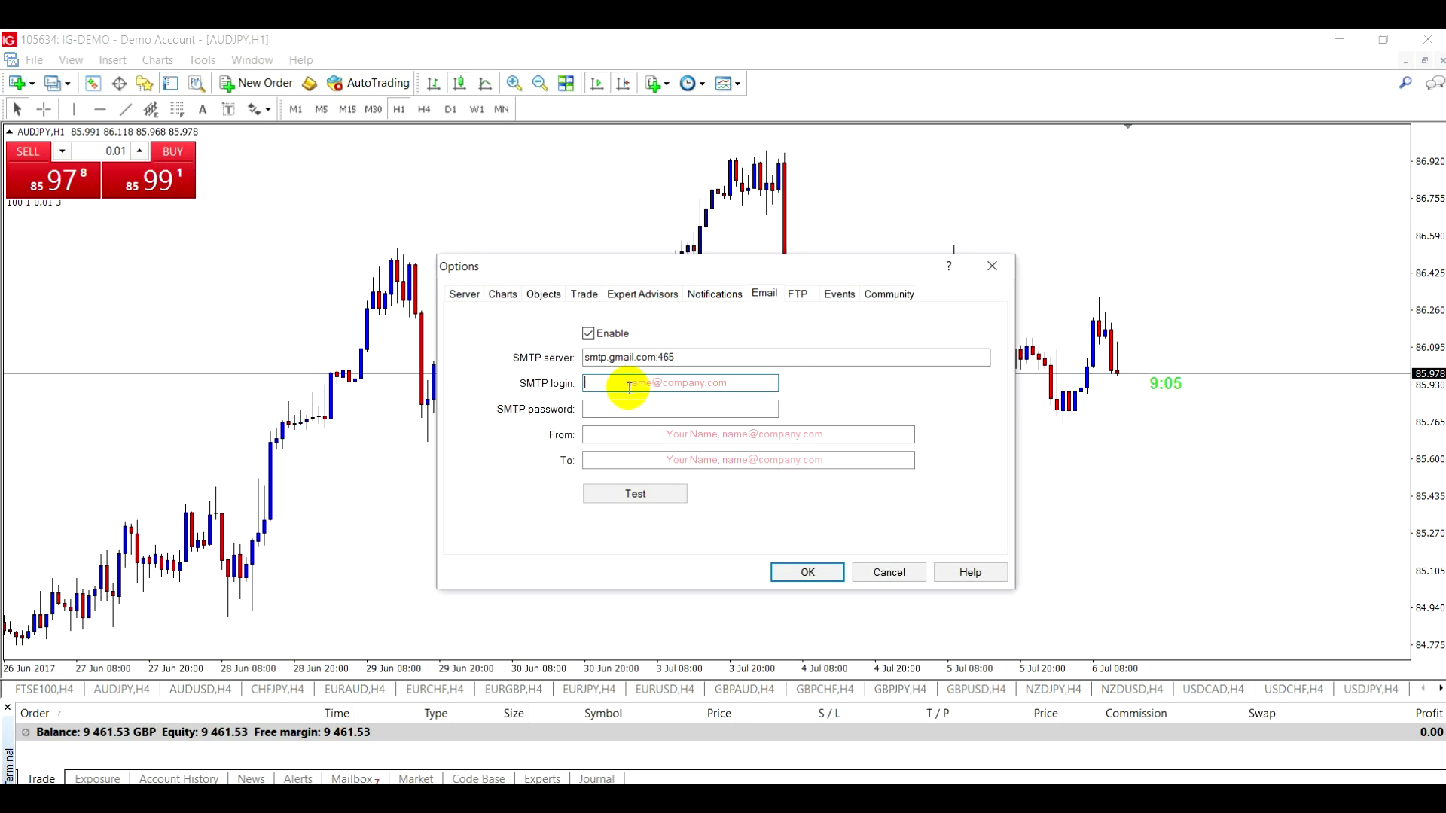
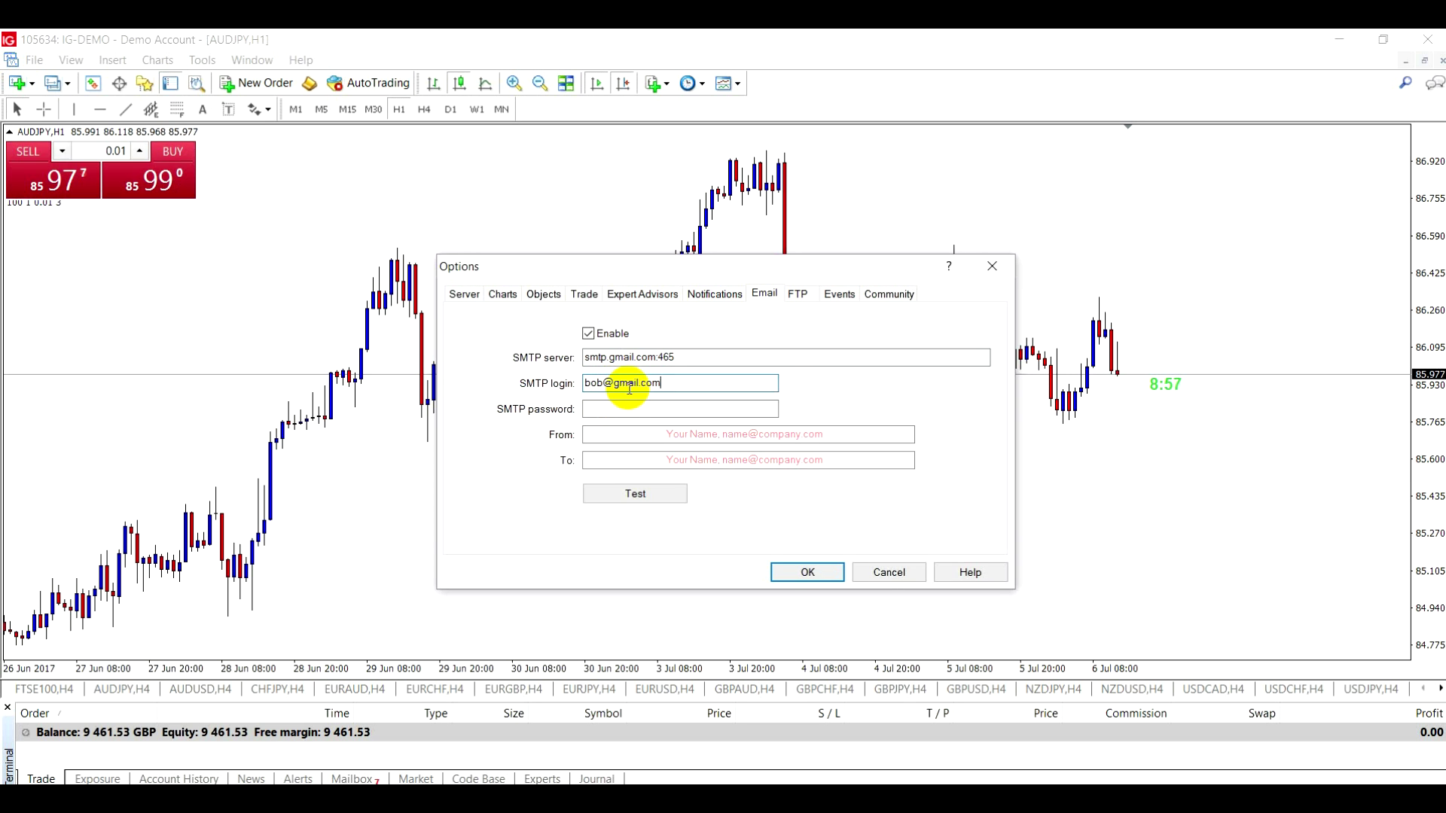
- Enter the SMTP login e-mail, the account password and the sender's e-mail address
{"action": "left_click", "coordinate": [609, 413]}
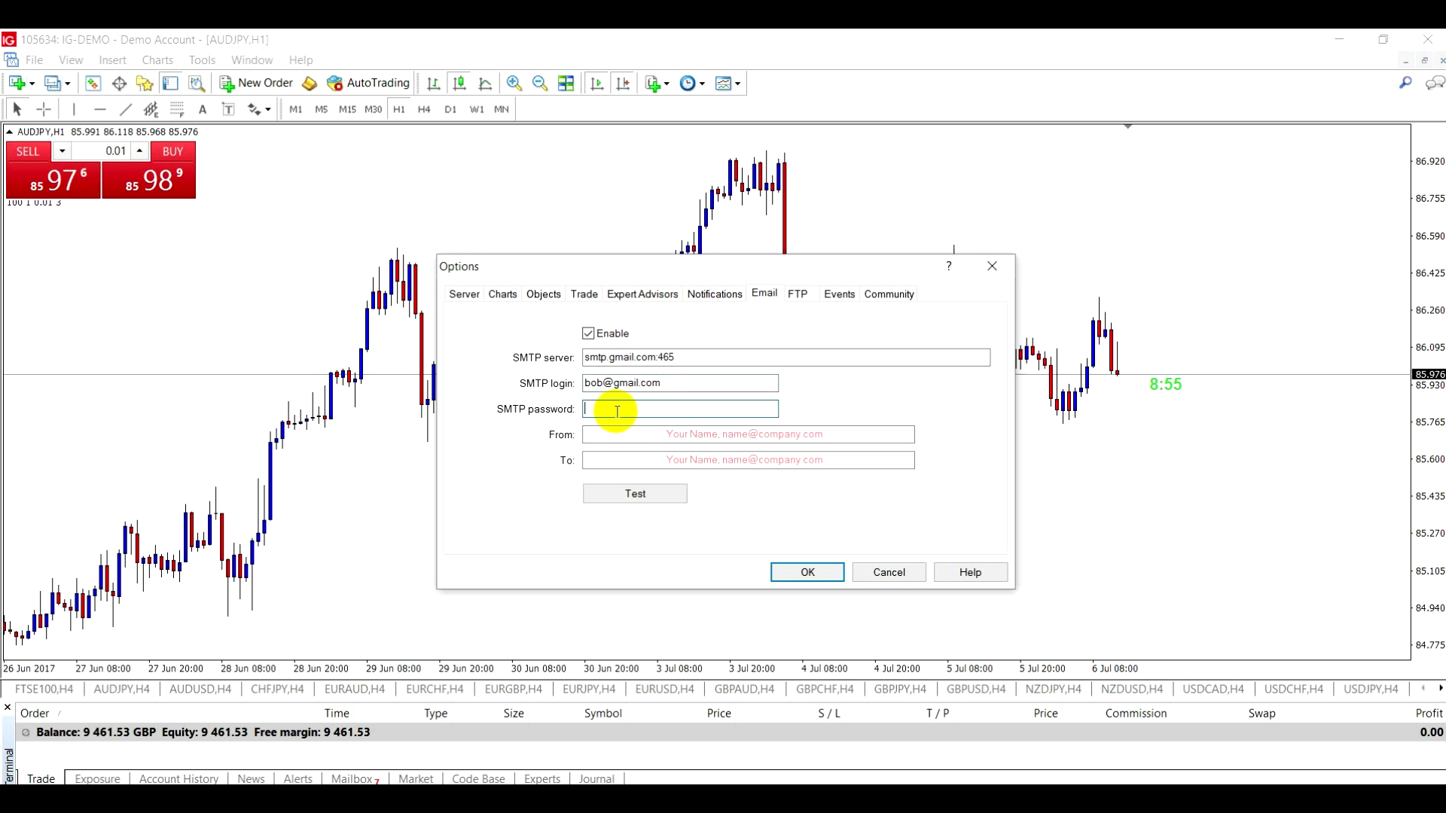
{"action": "type", "text": "*****"}
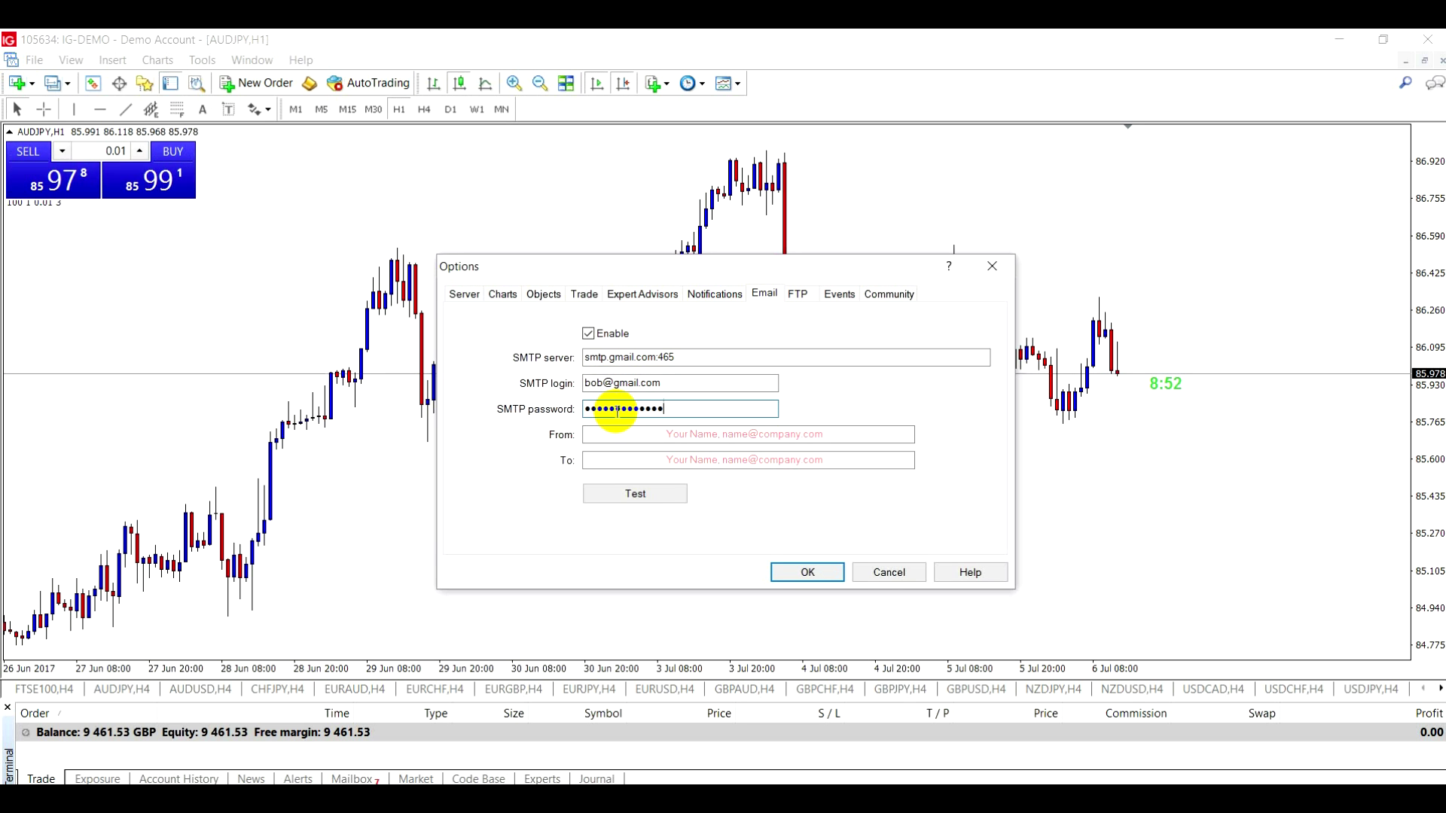
{"action": "left_click", "coordinate": [617, 435]}
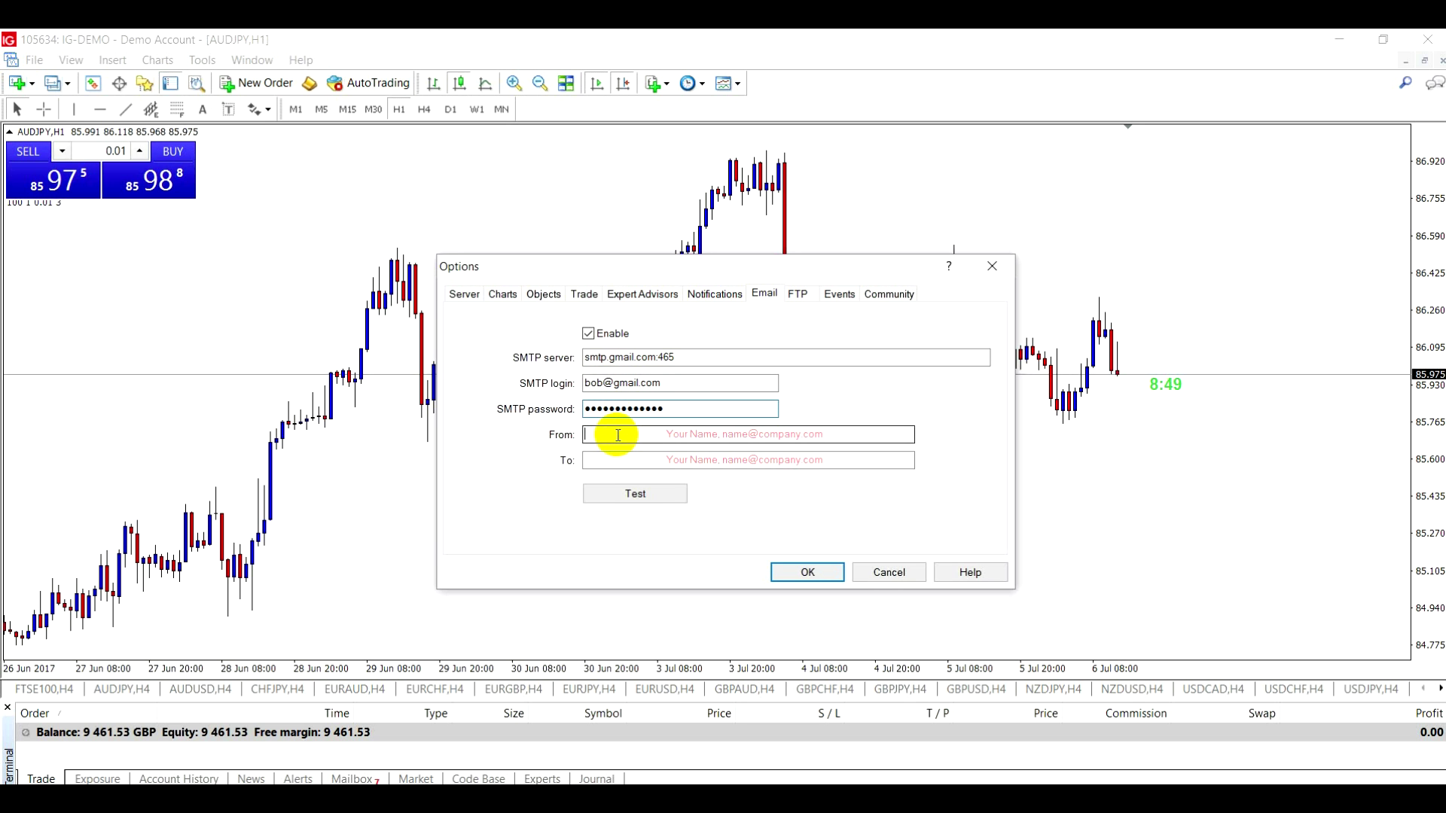
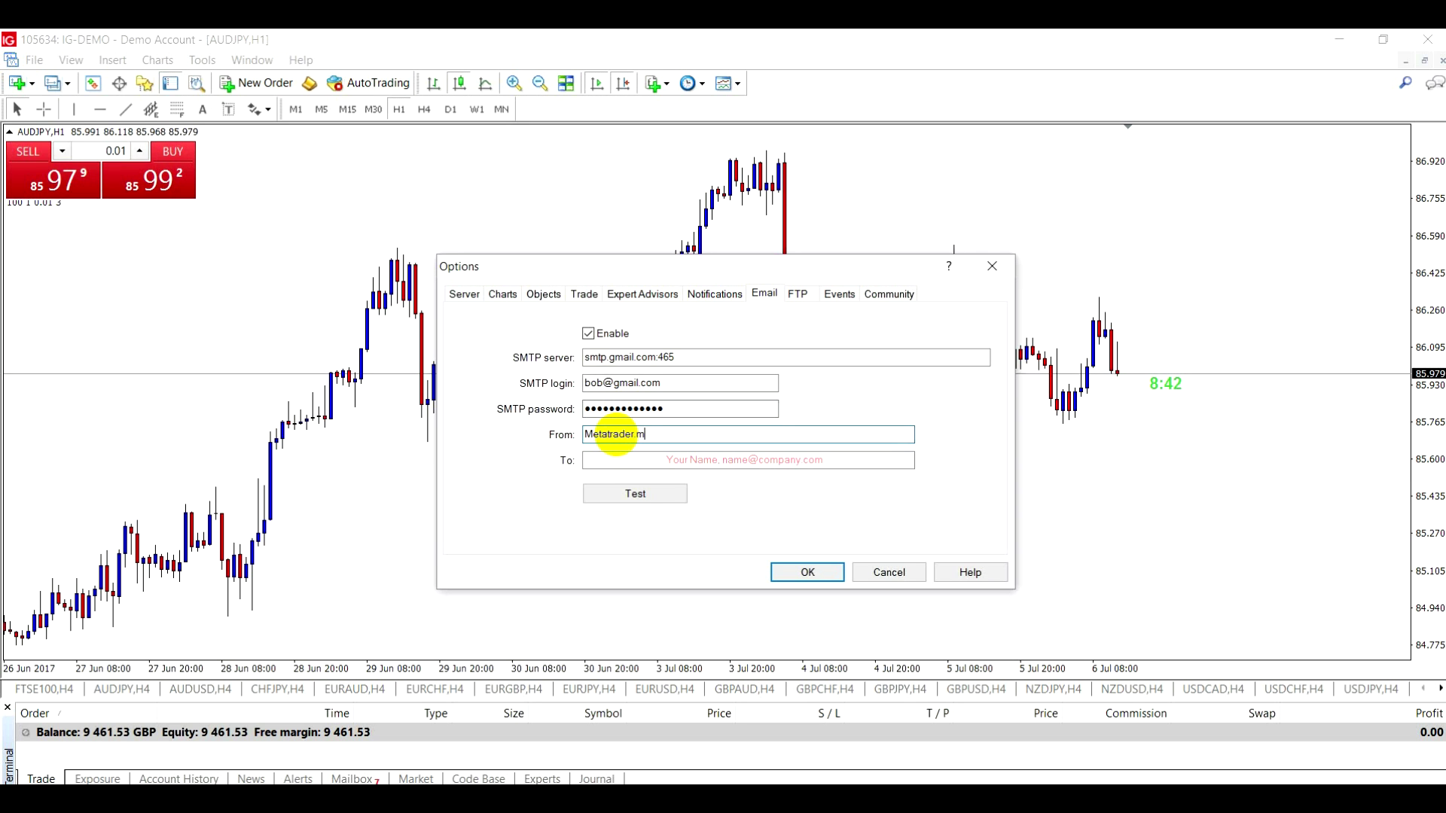
- Enter the recipient's e-mail address and confirm the Options dialog
{"action": "left_click", "coordinate": [607, 460]}
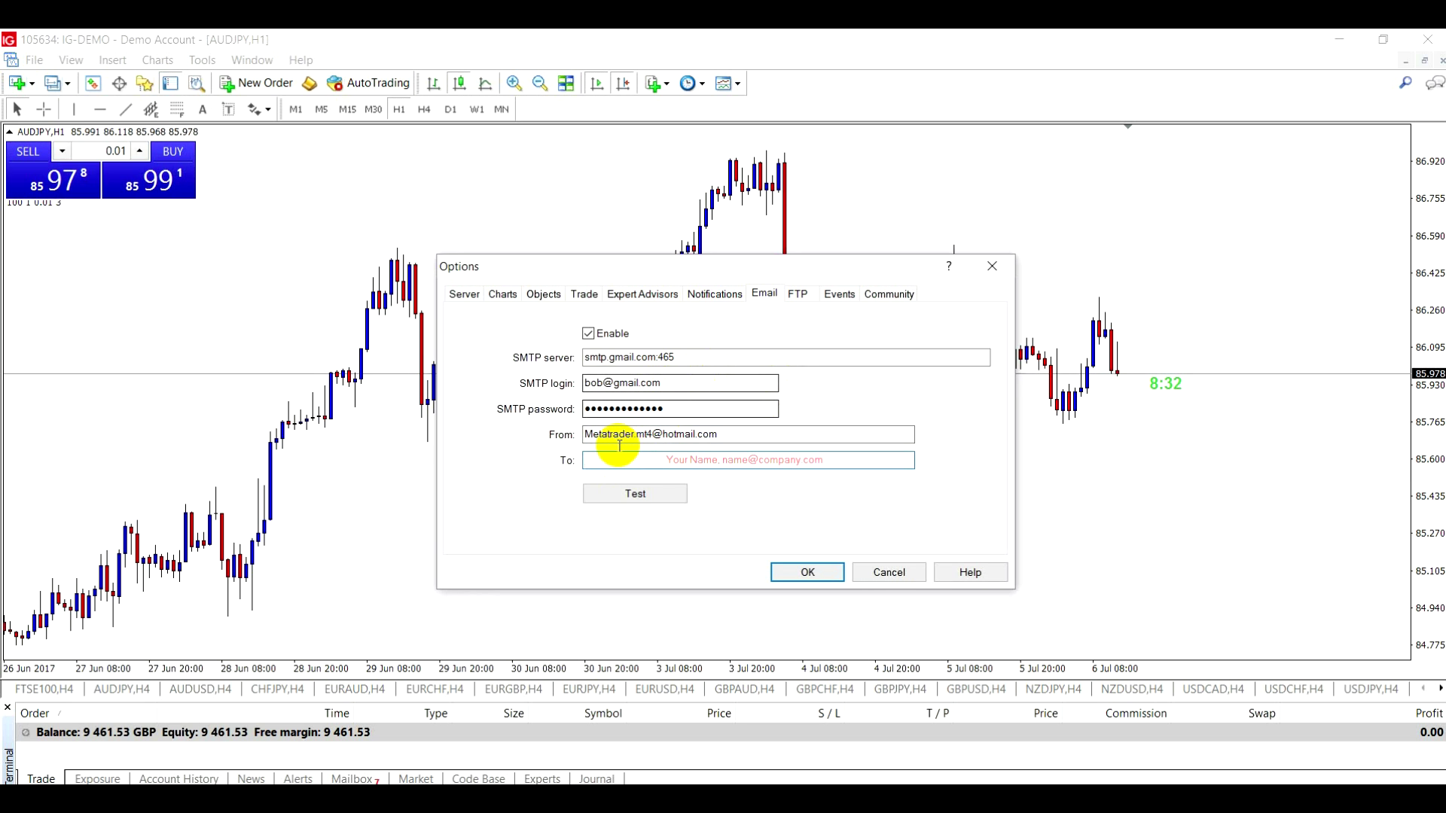
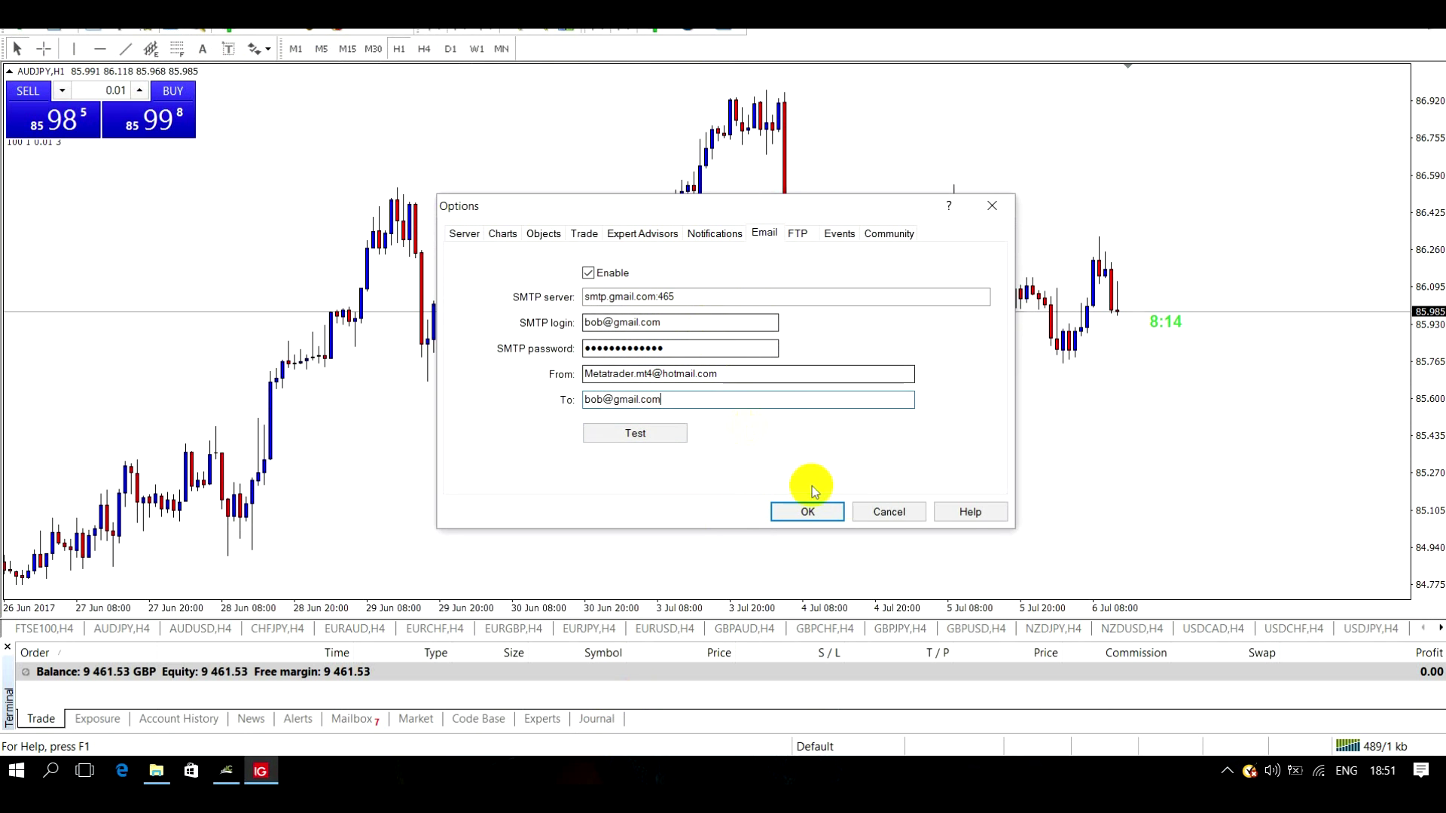
{"action": "left_click", "coordinate": [901, 512]}
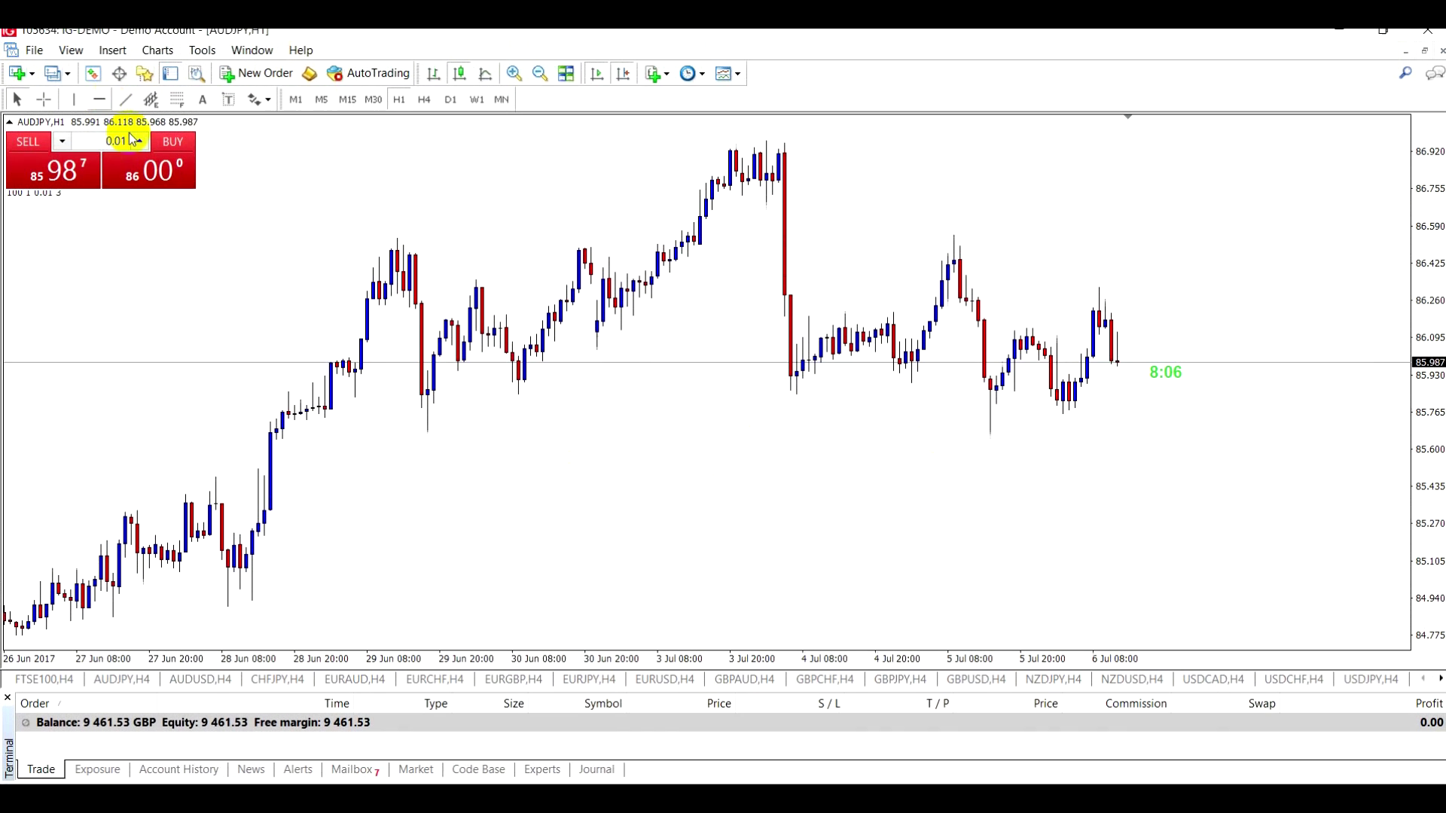
- Place a red horizontal line at 86.431 on the AUDJPY chart and show the Alerts list
{"action": "left_click", "coordinate": [100, 112]}
{"action": "left_click_drag", "start_coordinate": [604, 316], "coordinate": [639, 271]}
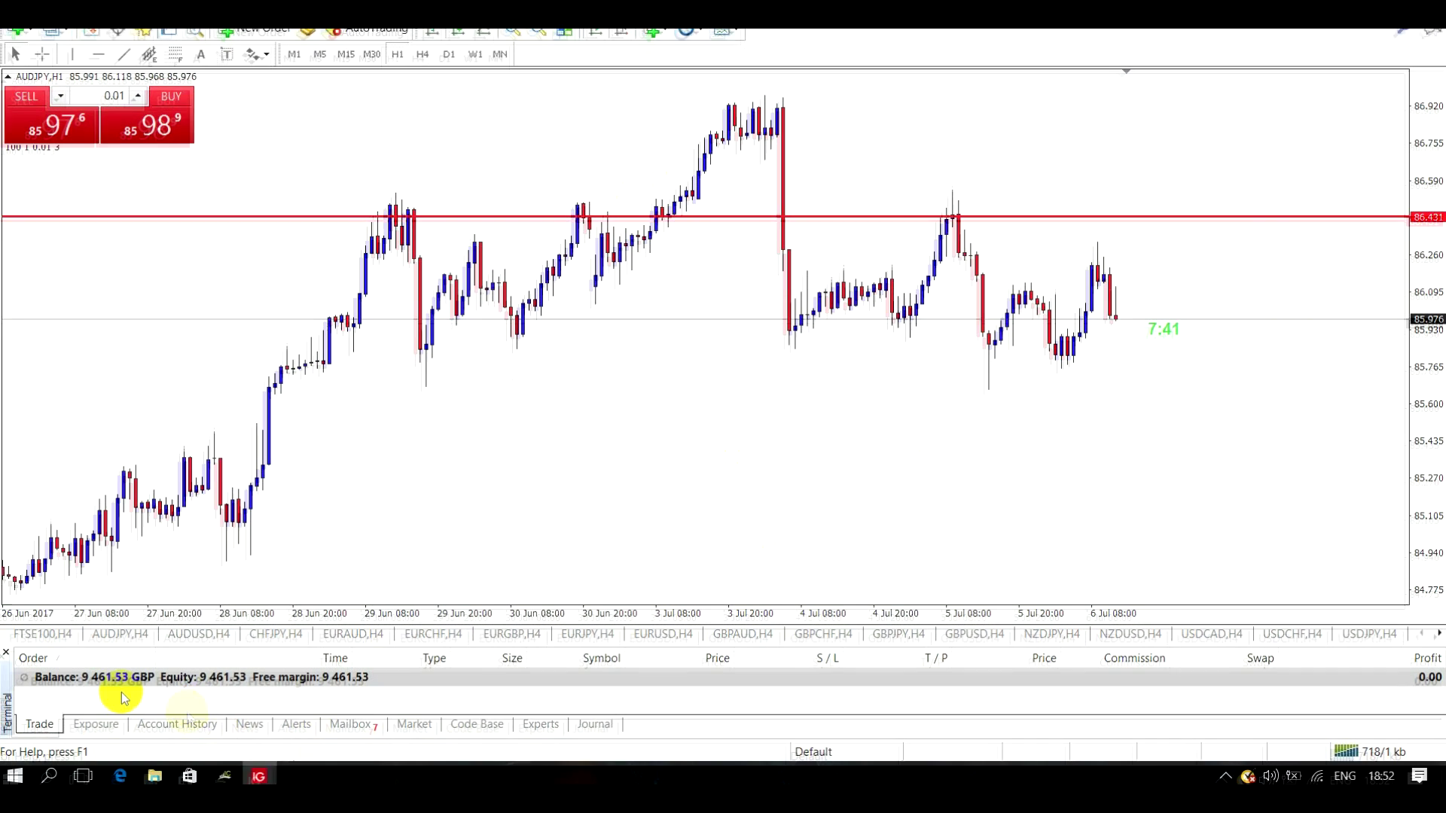
{"action": "left_click", "coordinate": [294, 719]}
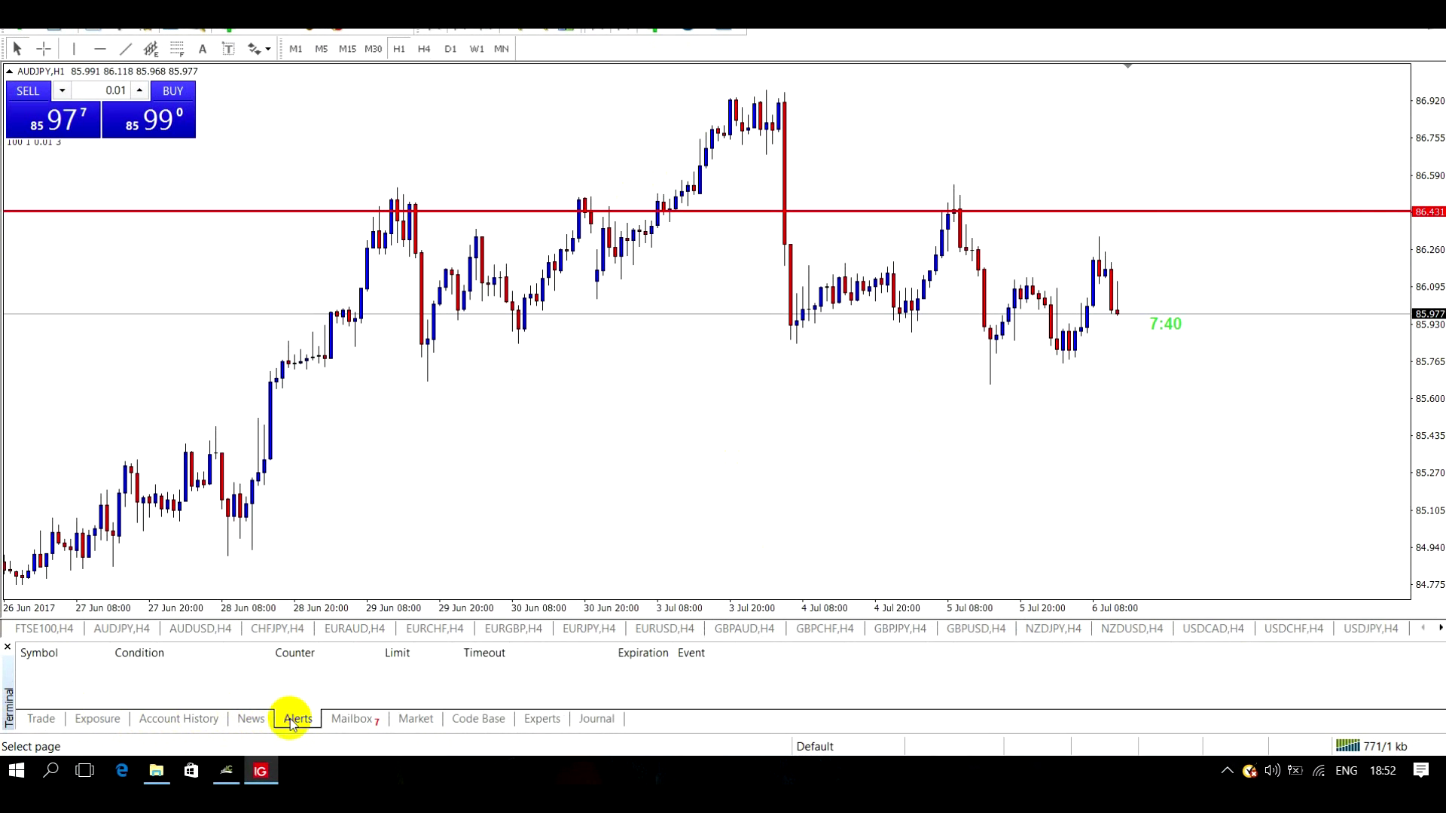
- Create a new AUDJPY alert in the Alerts list with Mail as its action
{"action": "right_click", "coordinate": [472, 682]}
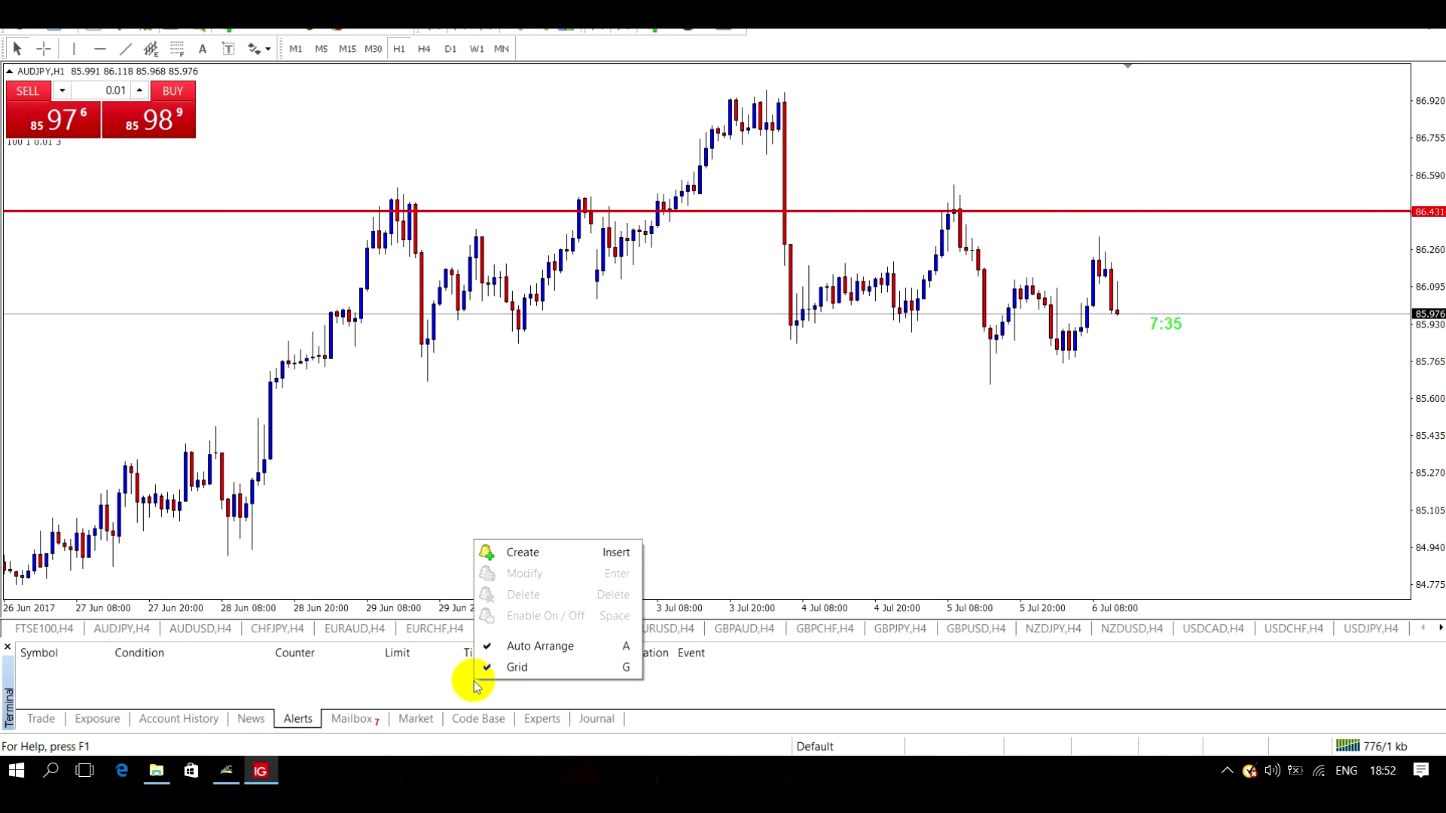
{"action": "left_click", "coordinate": [529, 553]}
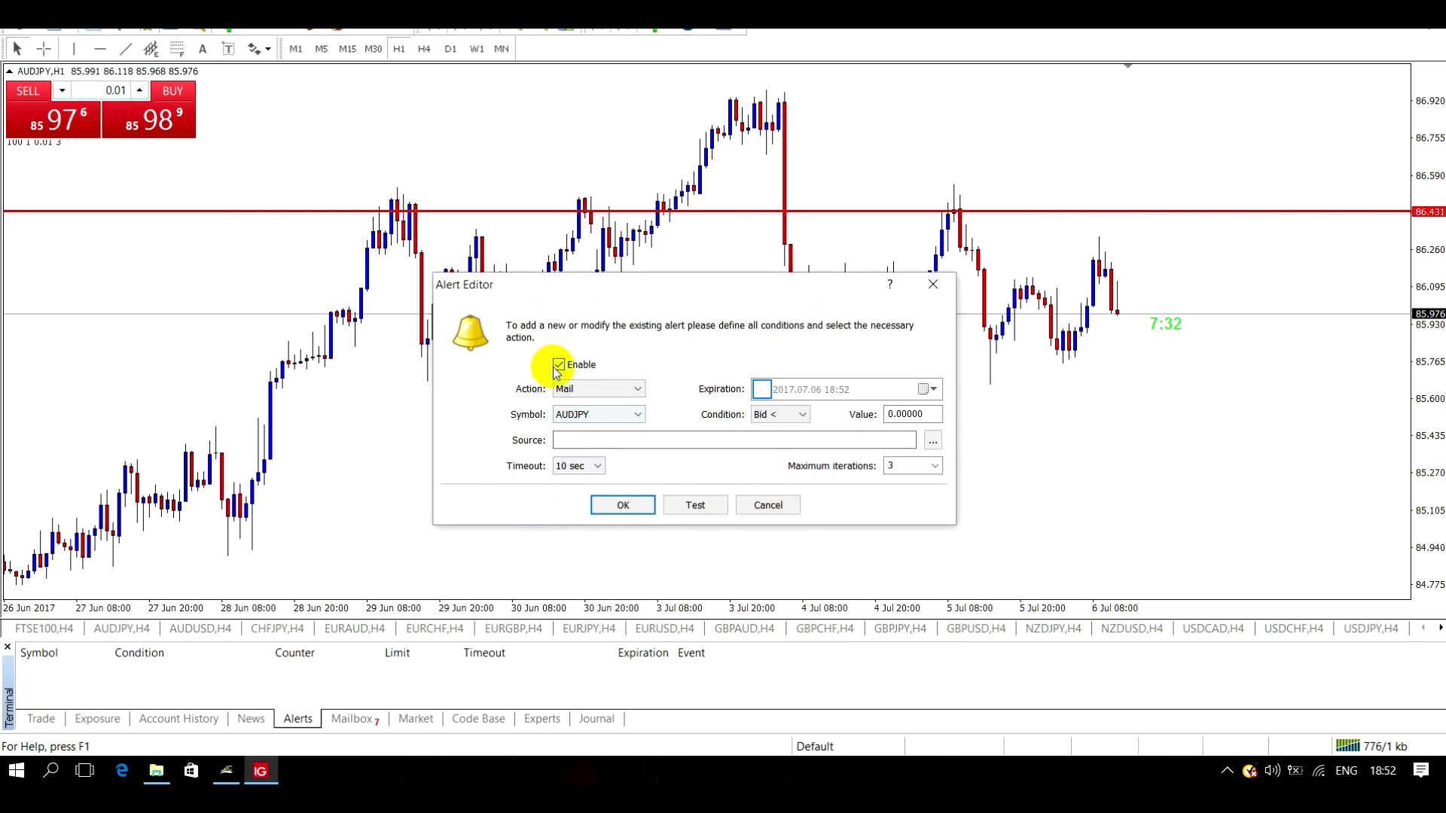
{"action": "left_click", "coordinate": [636, 390]}
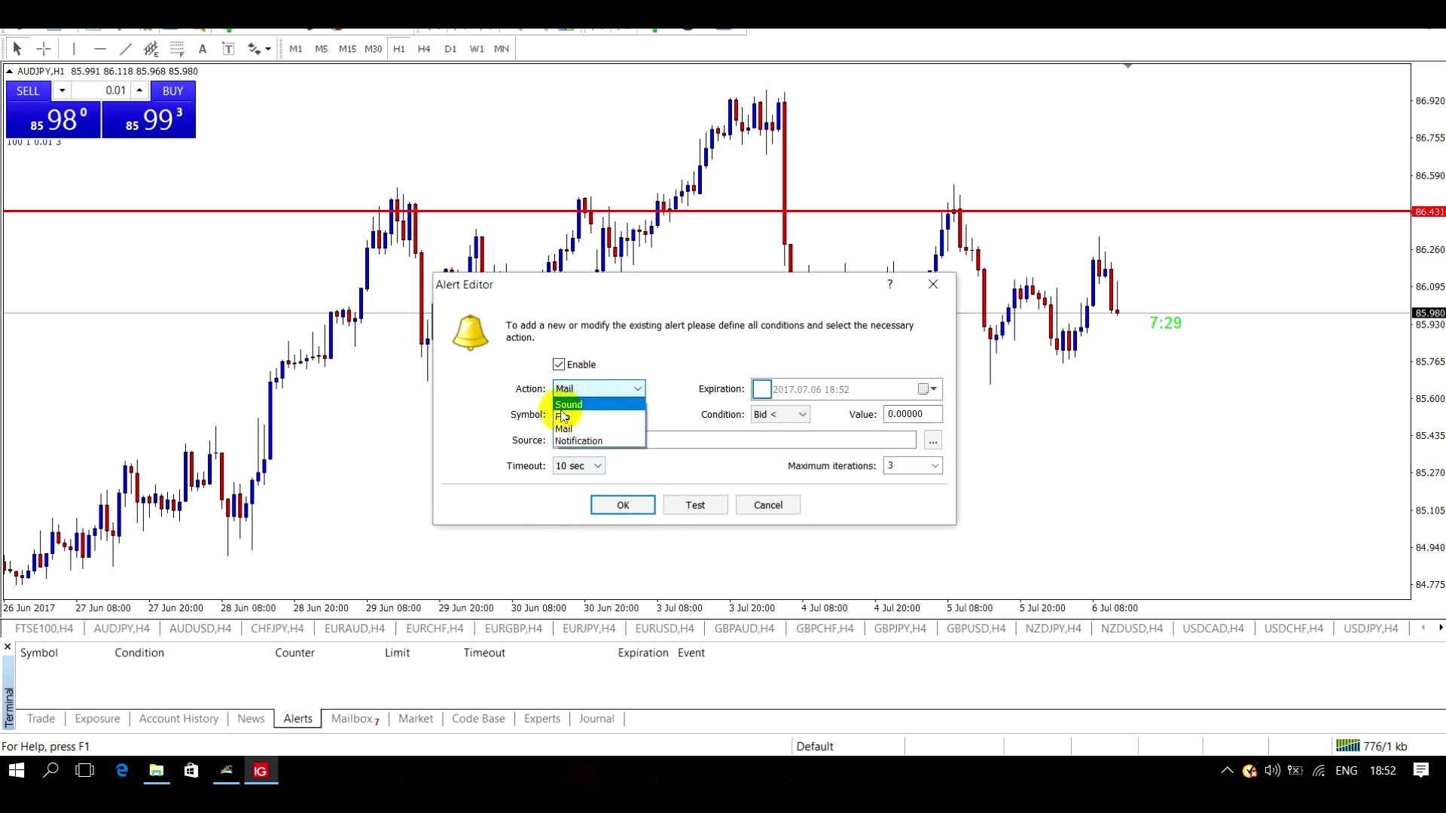
{"action": "left_click", "coordinate": [570, 429]}
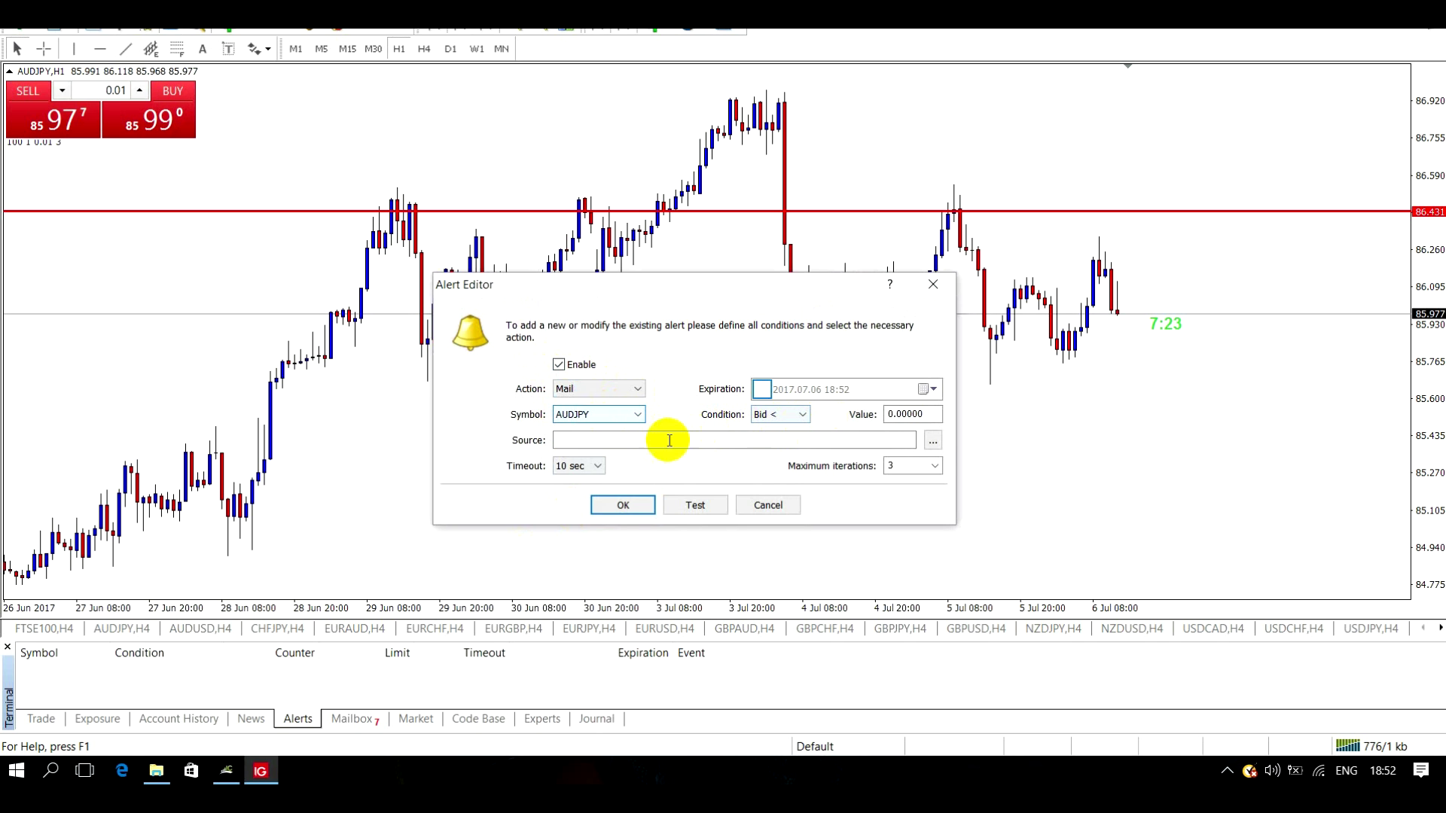
- Enter 'AUDJPY H1' as the alert's Source message text
{"action": "left_click", "coordinate": [580, 442]}
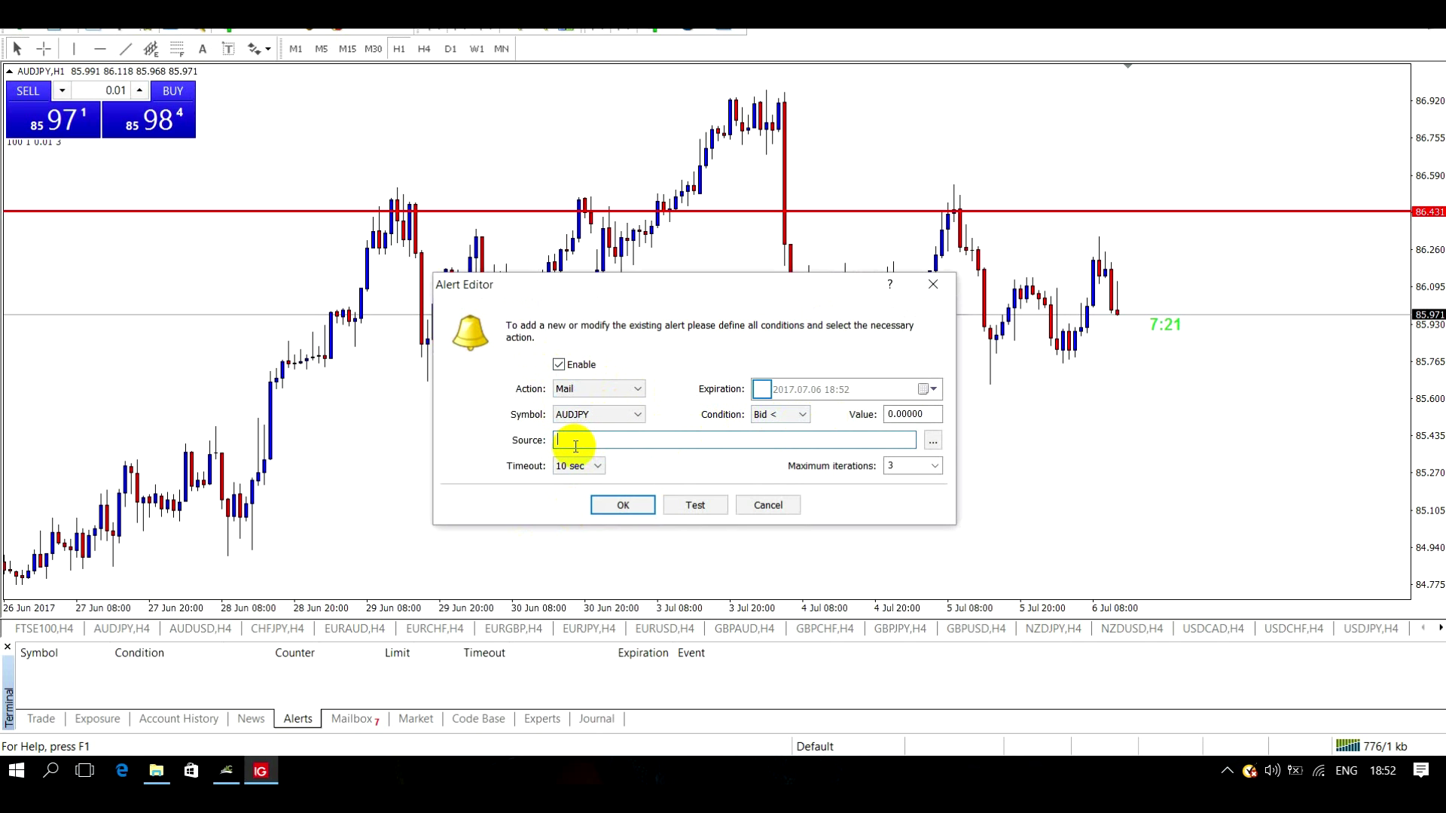
{"action": "type", "text": "AUD"}
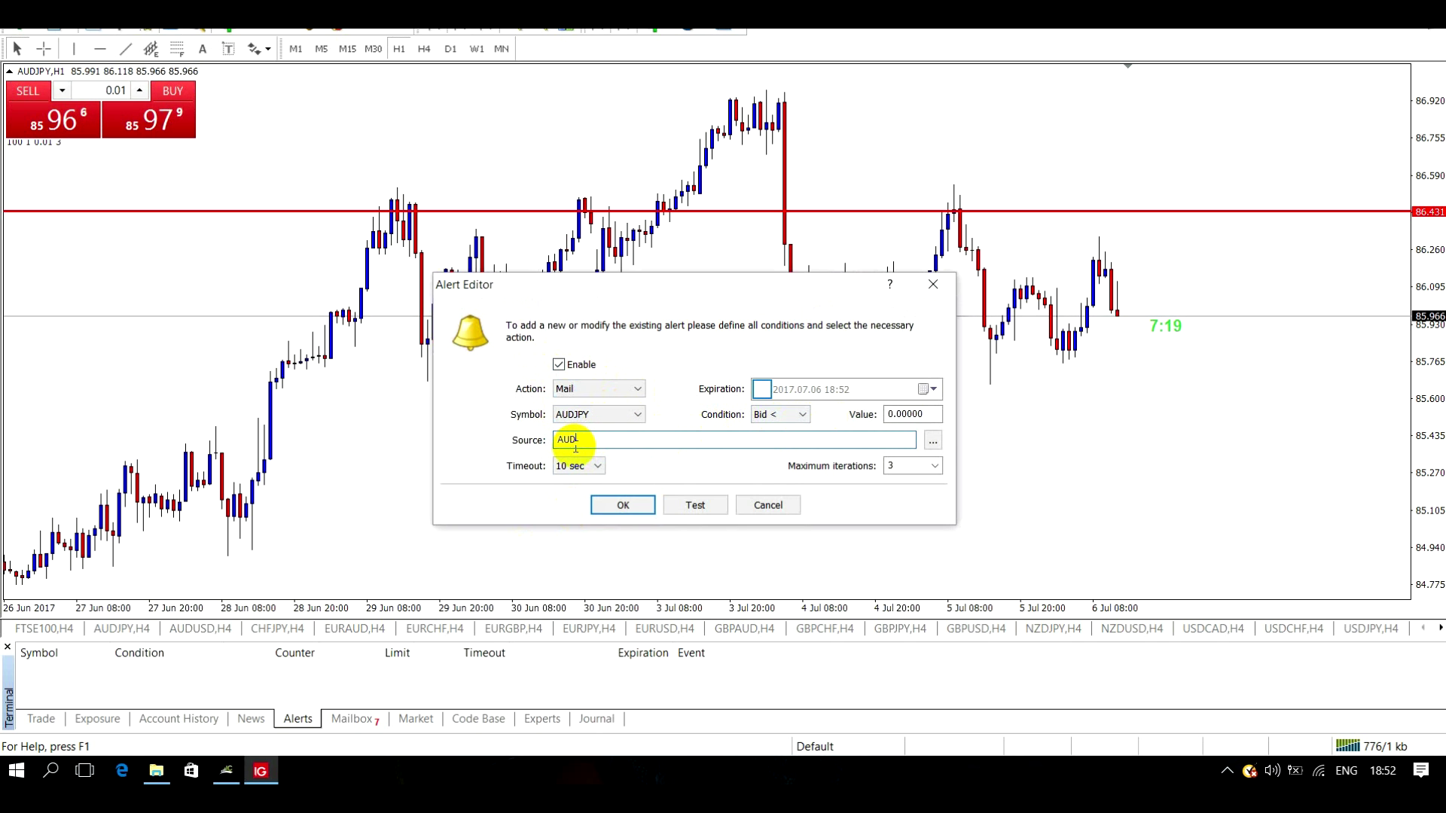
{"action": "type", "text": "JPY H1"}
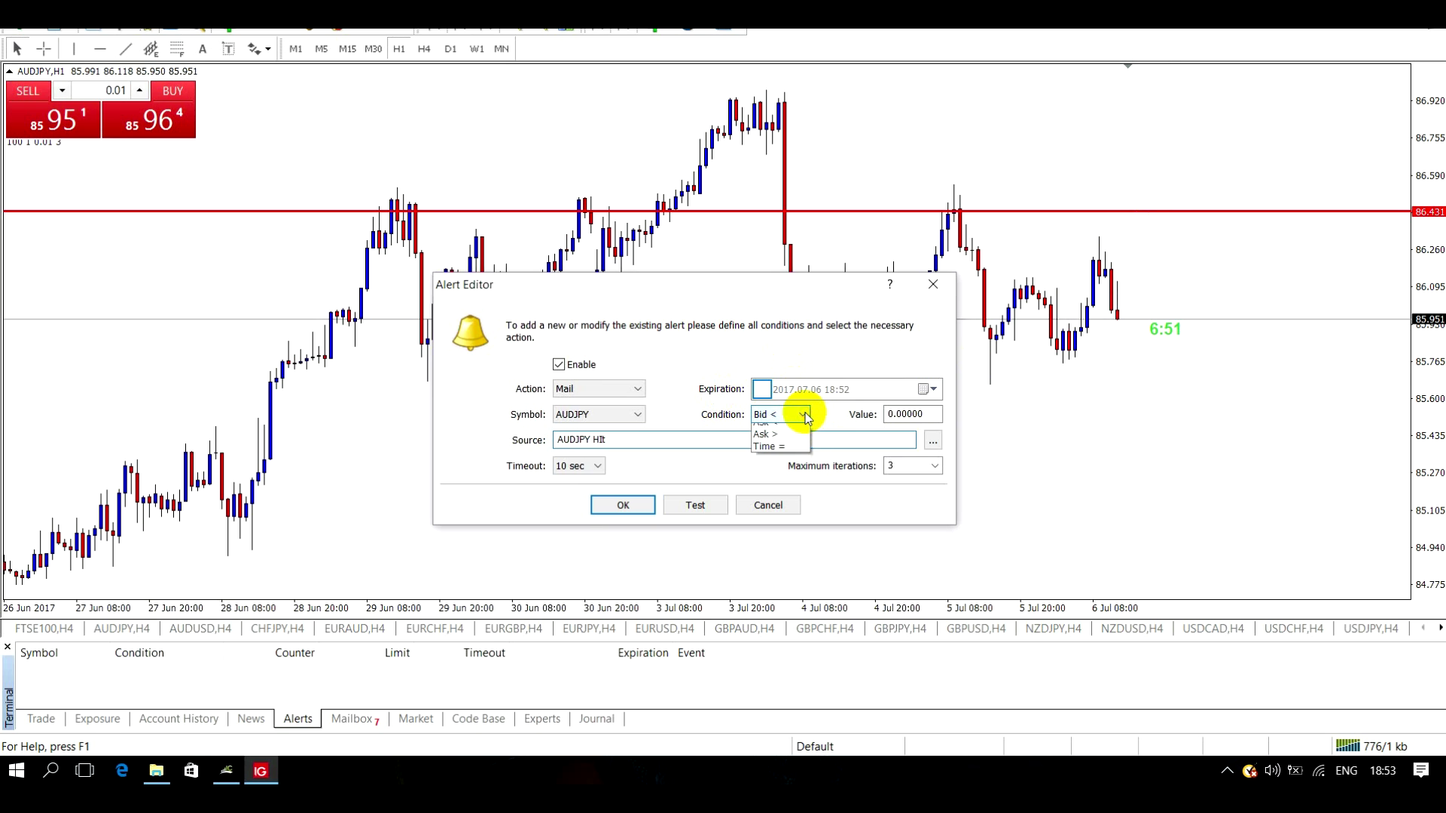
- Set the alert condition to Bid > 86.431
{"action": "left_click", "coordinate": [772, 437]}
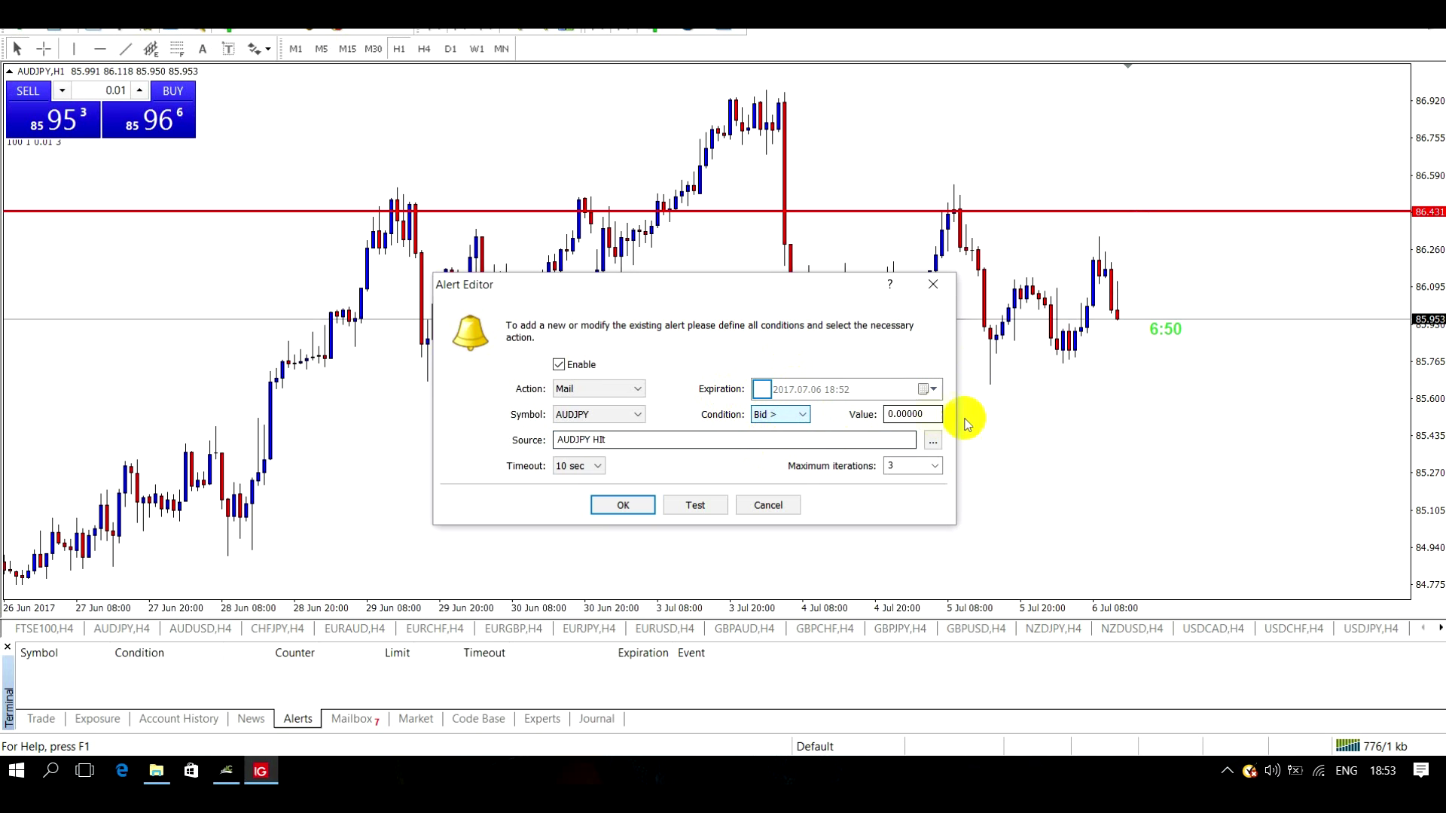
{"action": "left_click", "coordinate": [932, 416]}
{"action": "left_click_drag", "start_coordinate": [927, 414], "coordinate": [878, 414]}
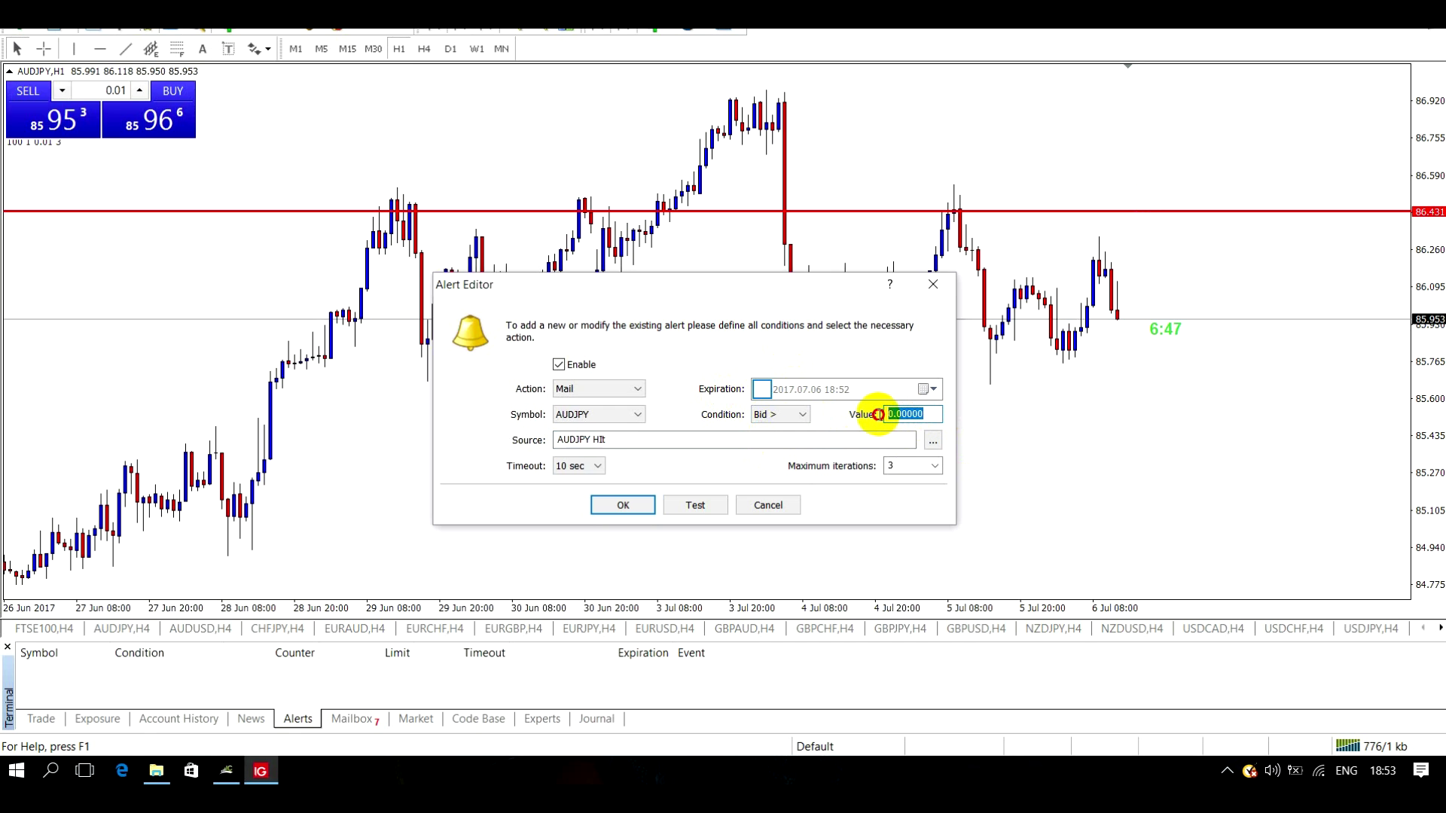
{"action": "type", "text": "8"}
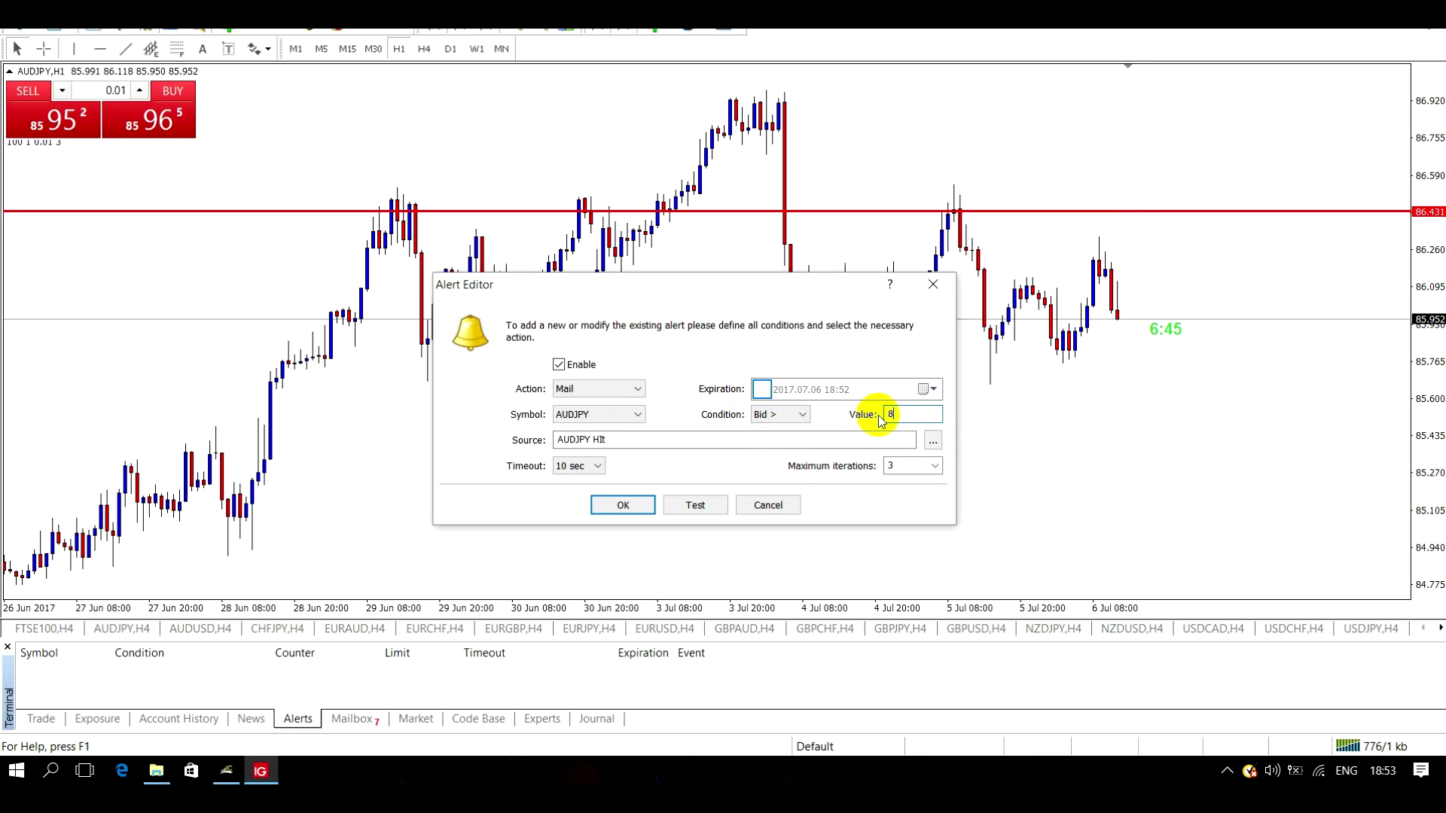
{"action": "type", "text": "6.4"}
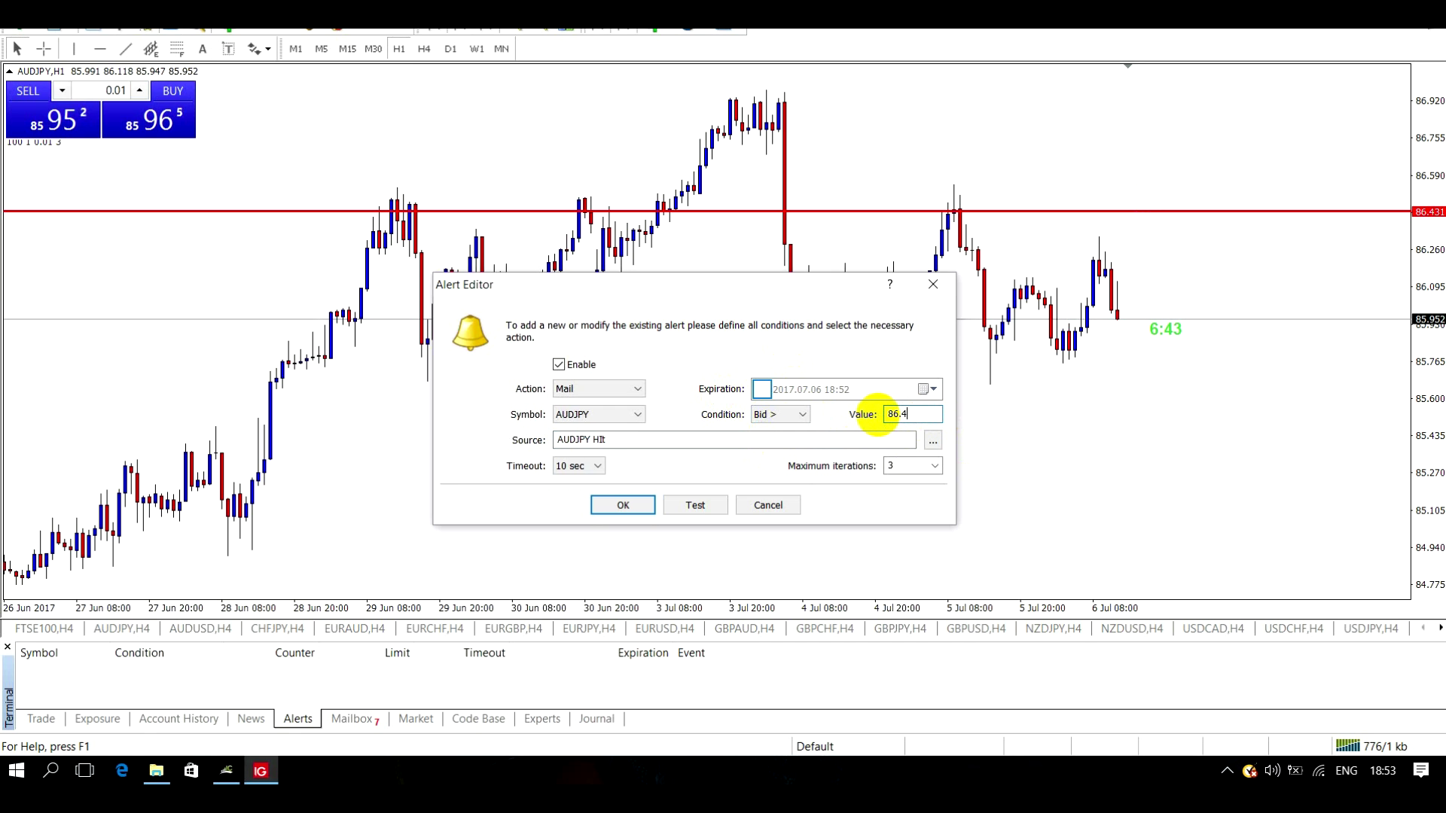
{"action": "type", "text": "31"}
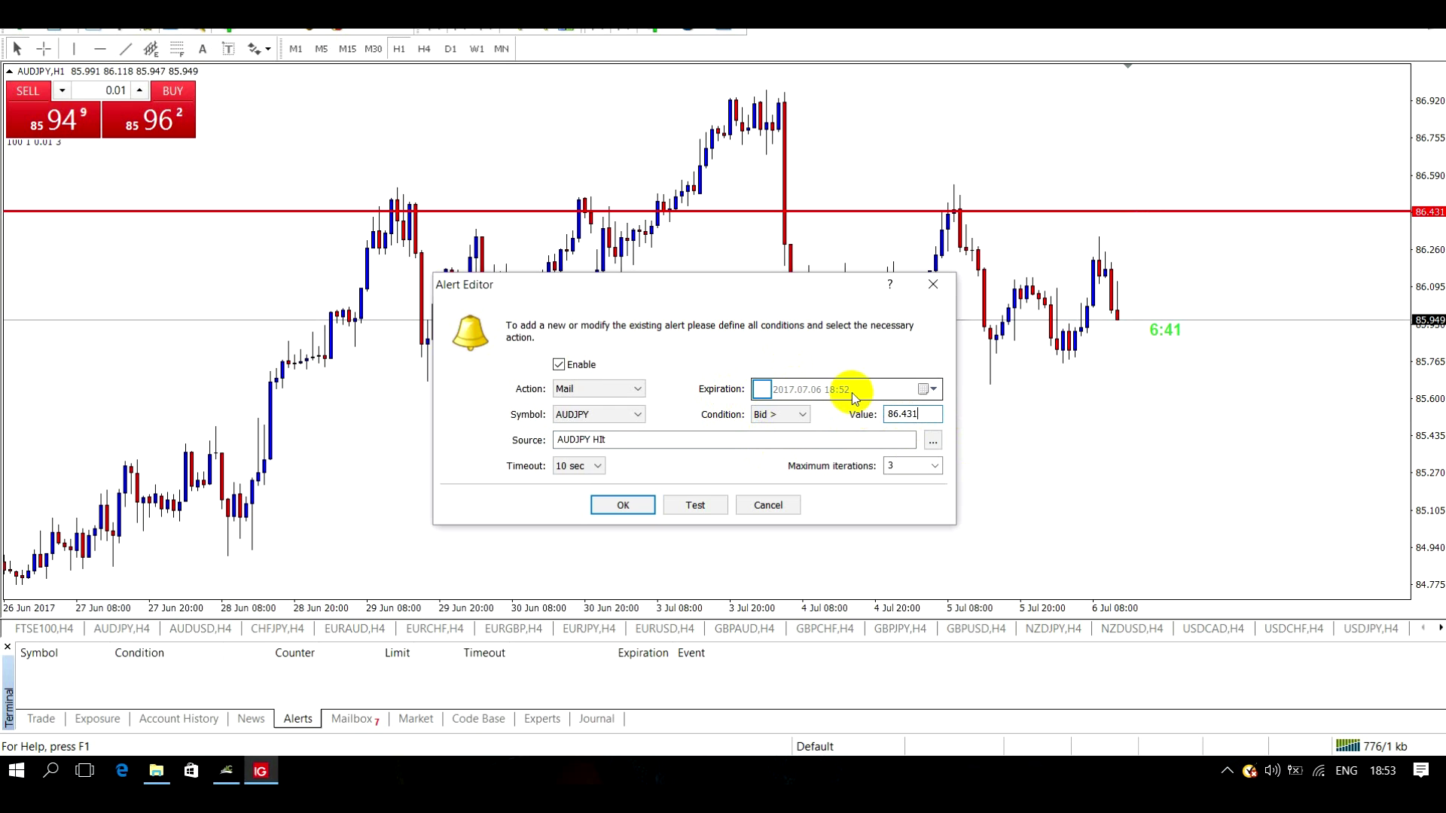
- Keep the 10 sec timeout and 3 maximum iterations, then save the alert
{"action": "left_click", "coordinate": [597, 466]}
{"action": "left_click", "coordinate": [584, 482]}
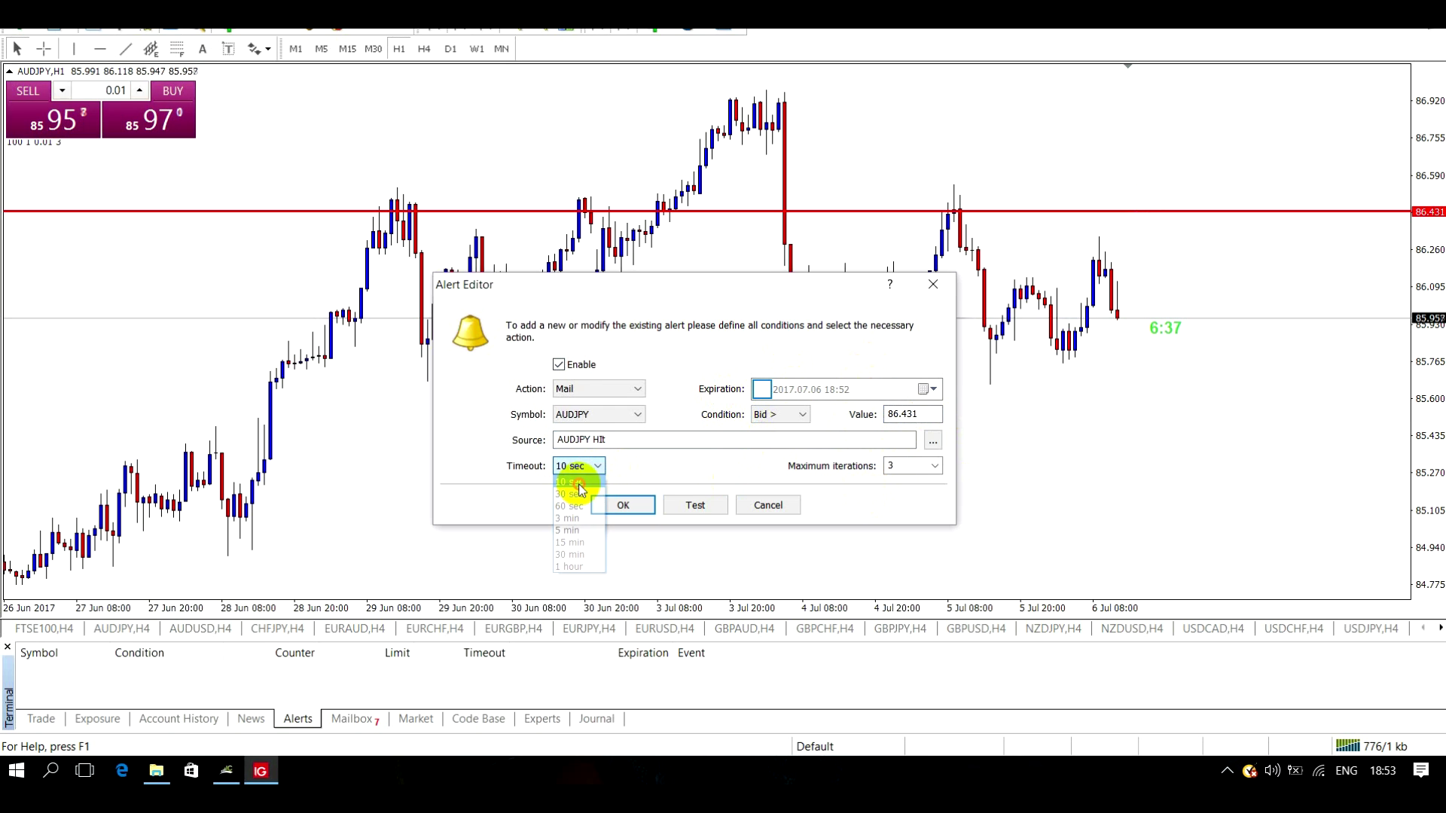
{"action": "left_click", "coordinate": [934, 466]}
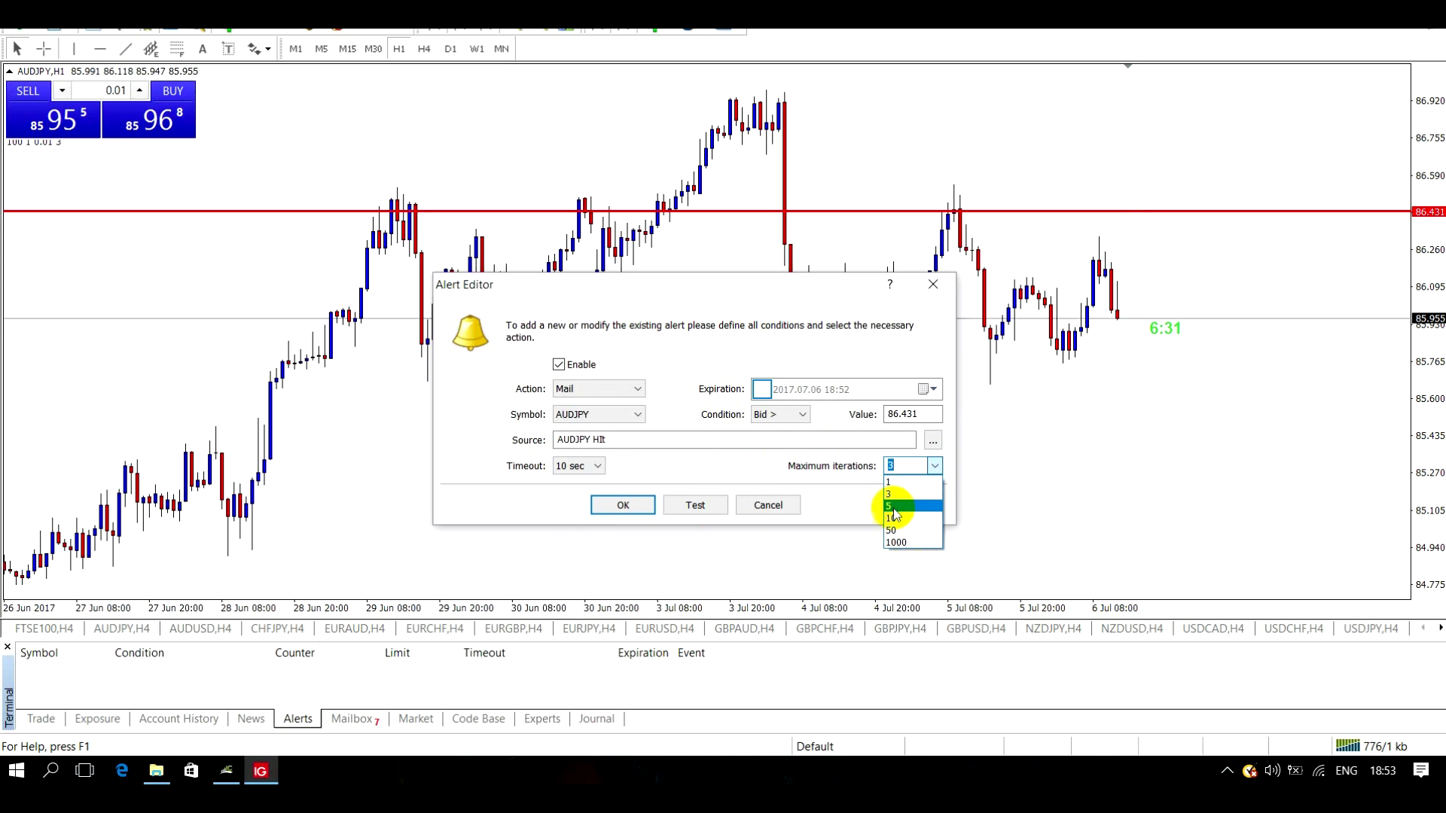
{"action": "left_click", "coordinate": [913, 493]}
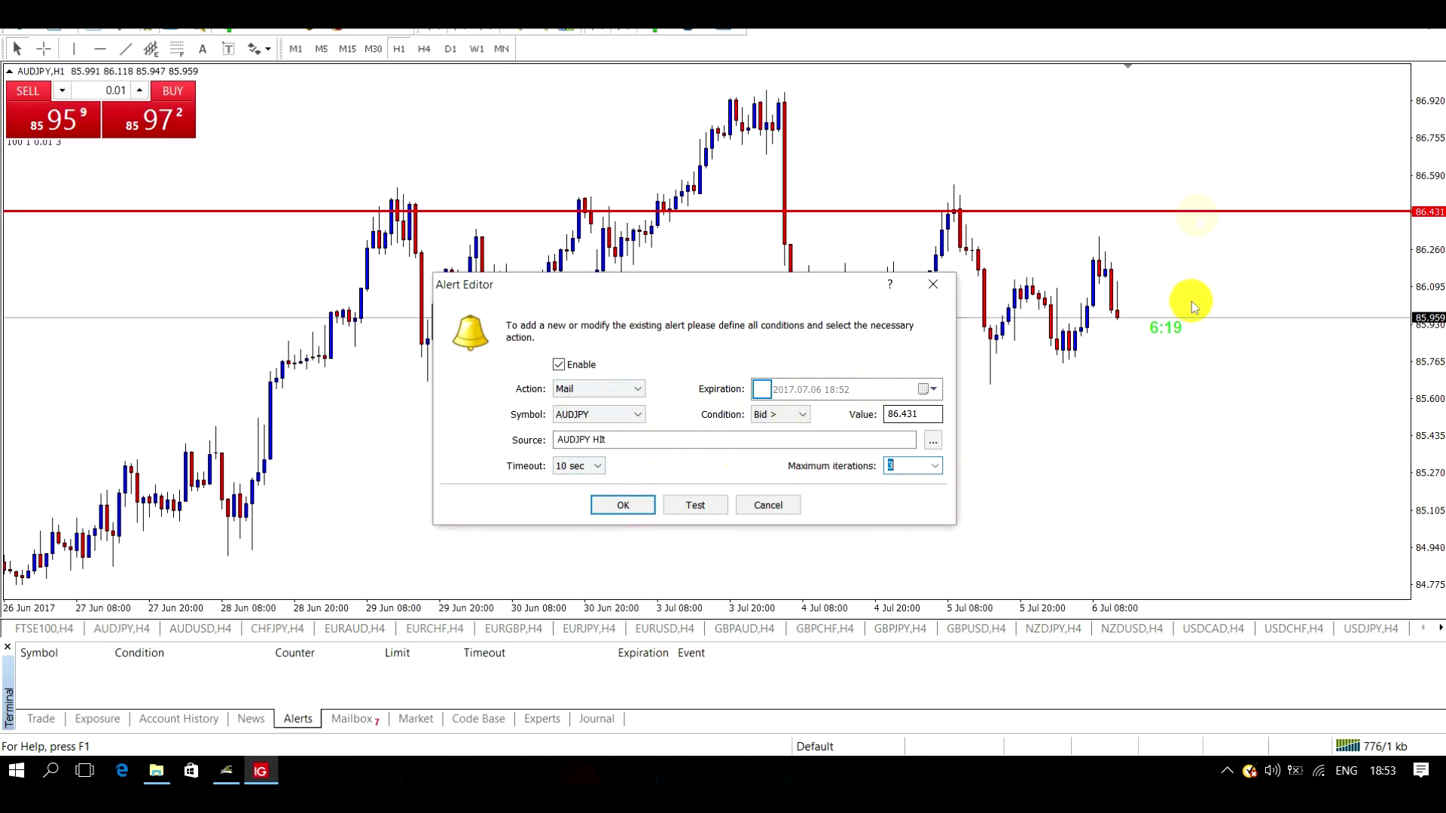
{"action": "left_click", "coordinate": [621, 508]}
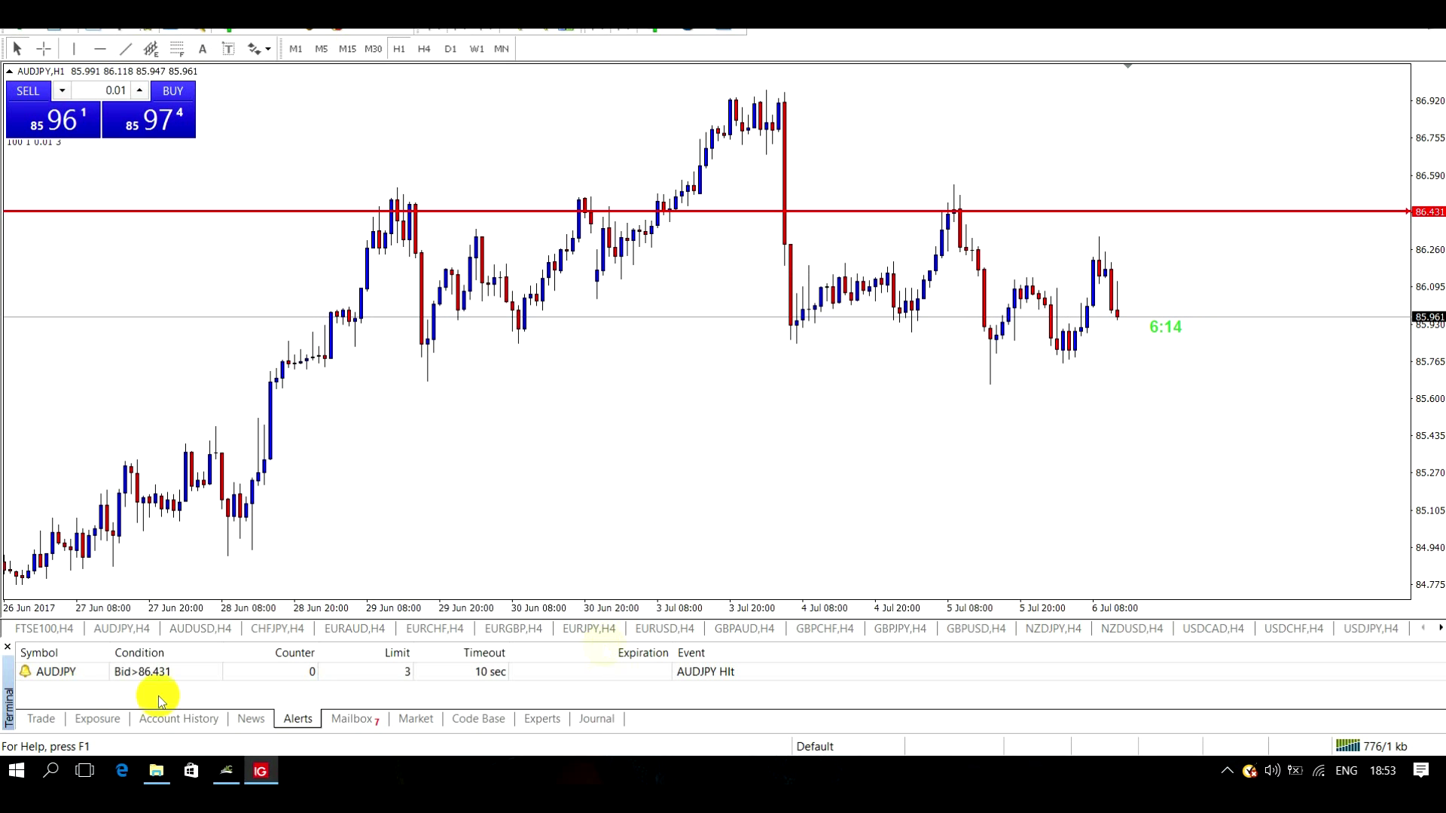